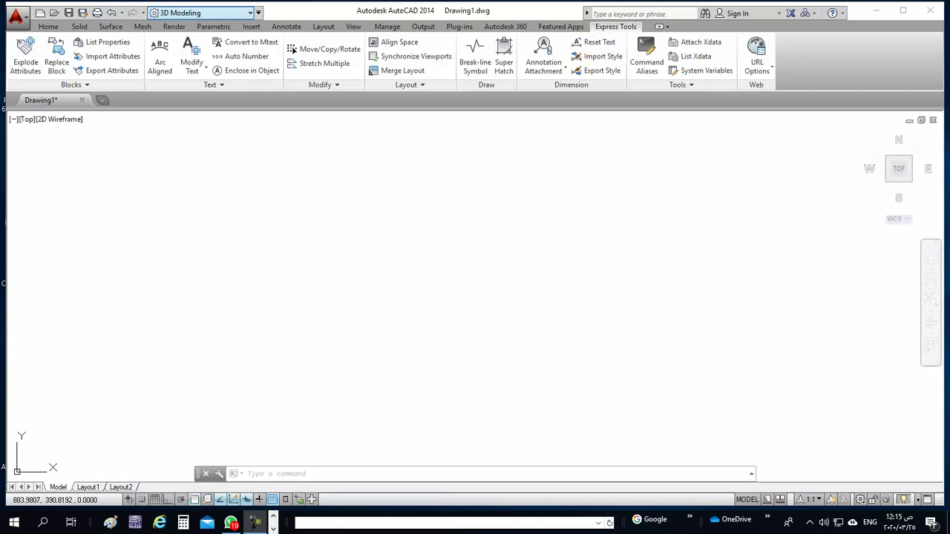
Step: Switch the workspace from 3D Modeling to Drafting & Annotation
{"action": "left_click", "coordinate": [201, 13]}
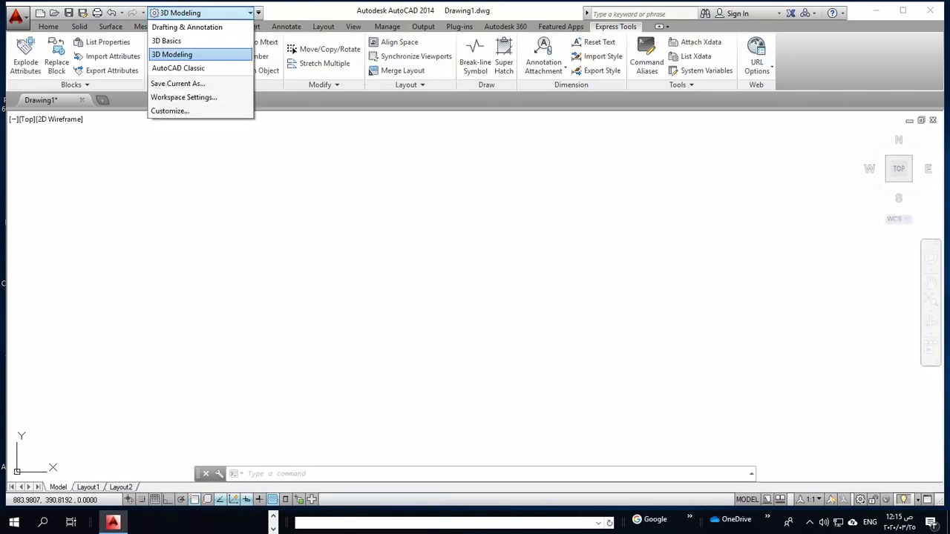
{"action": "left_click", "coordinate": [181, 25]}
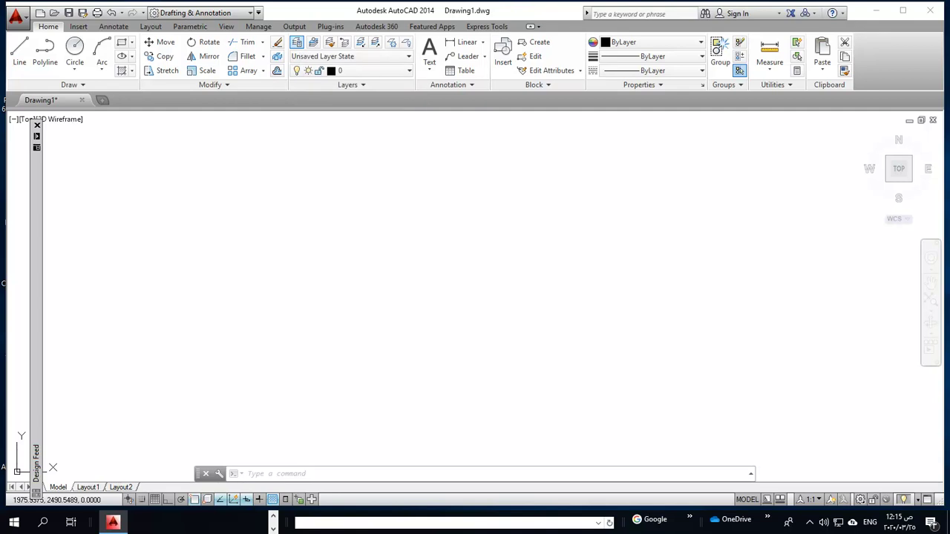
Step: Open the Layer Properties Manager, float it over the drawing and widen its Color column
{"action": "left_click", "coordinate": [296, 42]}
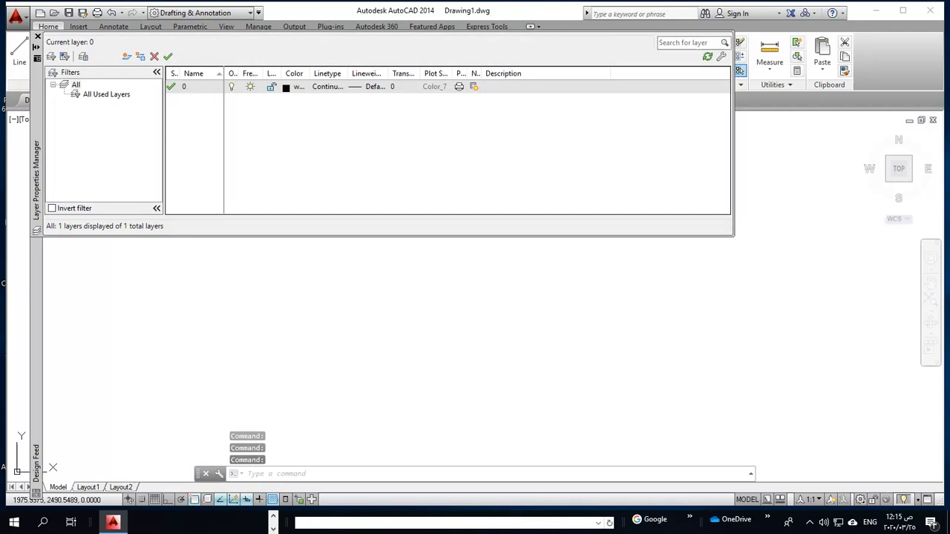
{"action": "left_click_drag", "start_coordinate": [35, 178], "coordinate": [295, 118]}
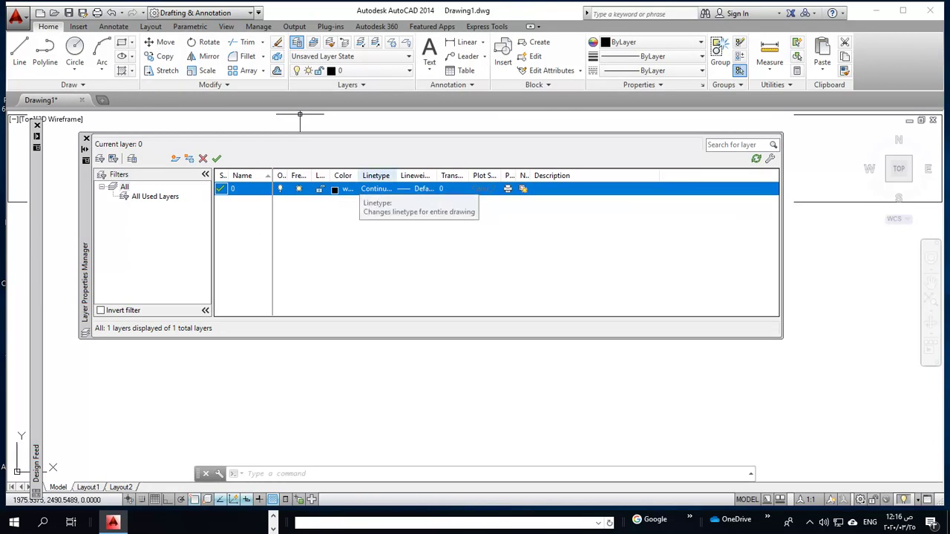
{"action": "left_click_drag", "start_coordinate": [385, 188], "coordinate": [386, 188]}
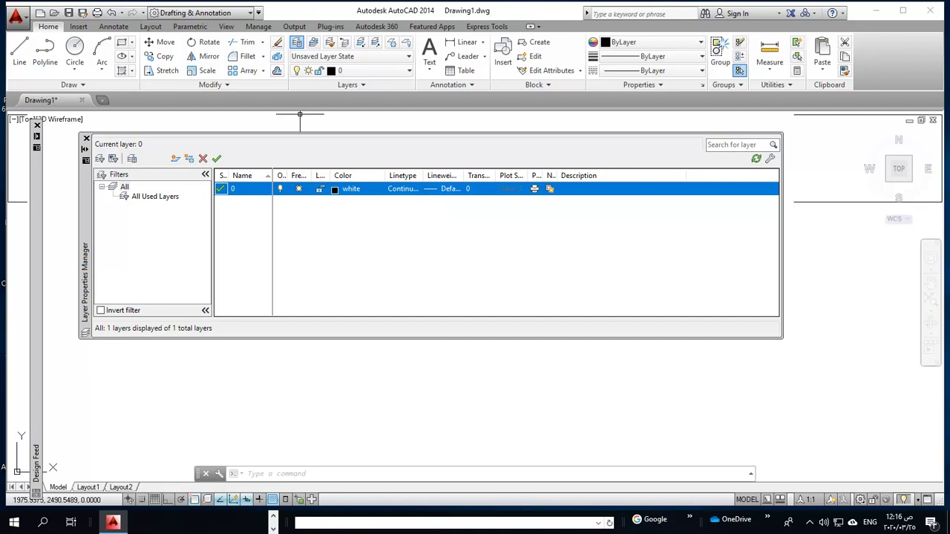
Step: Browse layer 0's colour, linetype and lineweight options without changing anything
{"action": "left_click", "coordinate": [347, 188]}
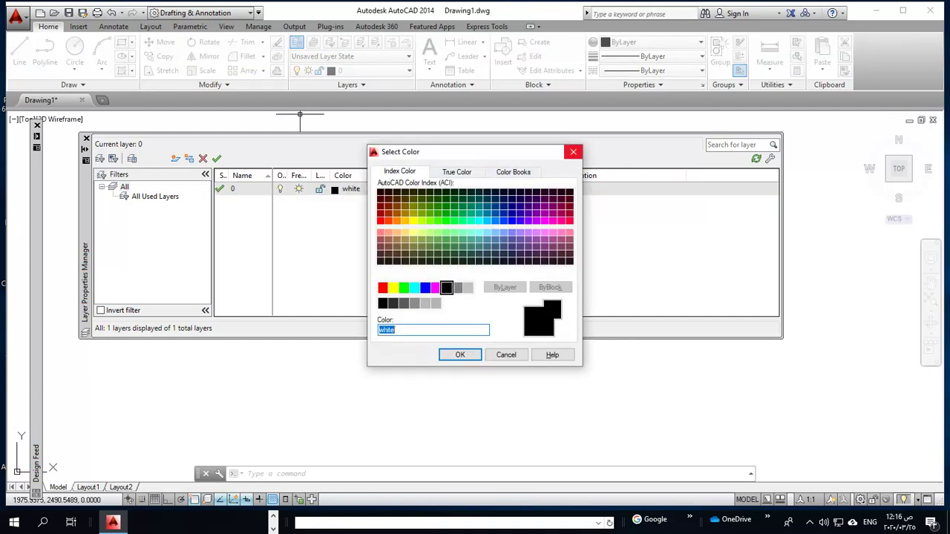
{"action": "left_click", "coordinate": [573, 152]}
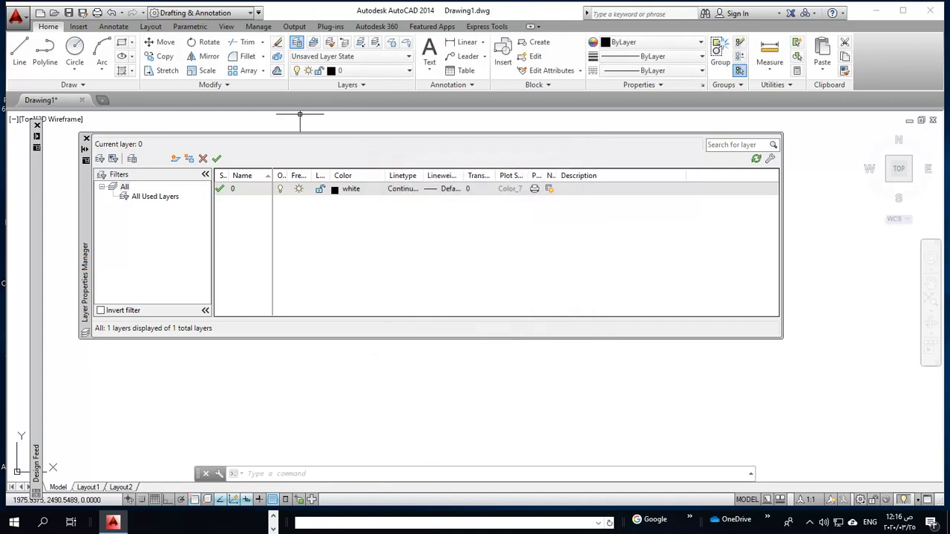
{"action": "left_click", "coordinate": [403, 189]}
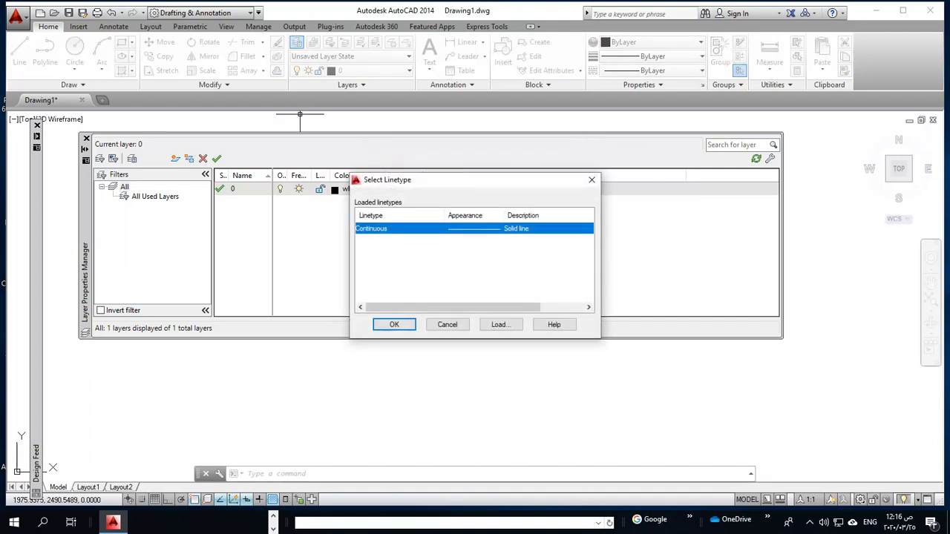
{"action": "left_click", "coordinate": [394, 324]}
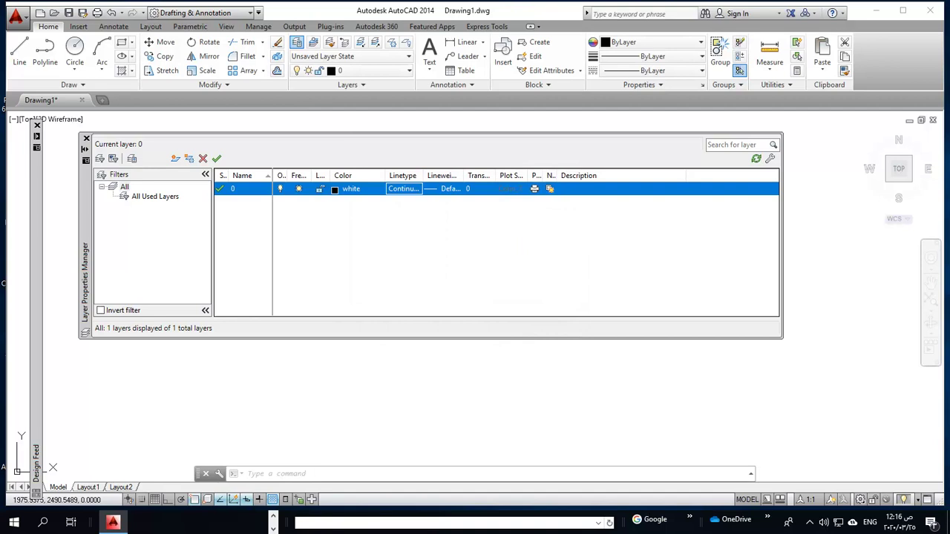
{"action": "left_click", "coordinate": [450, 188]}
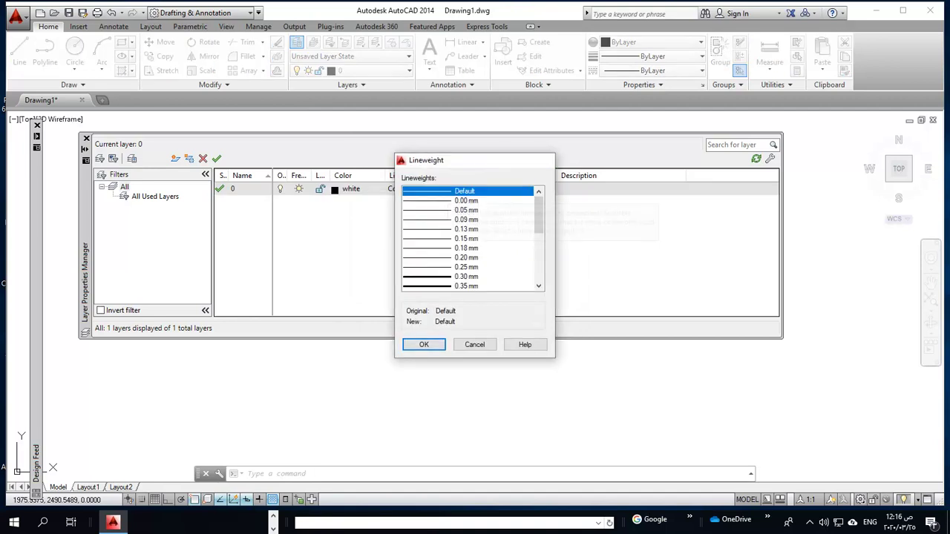
{"action": "left_click", "coordinate": [424, 344]}
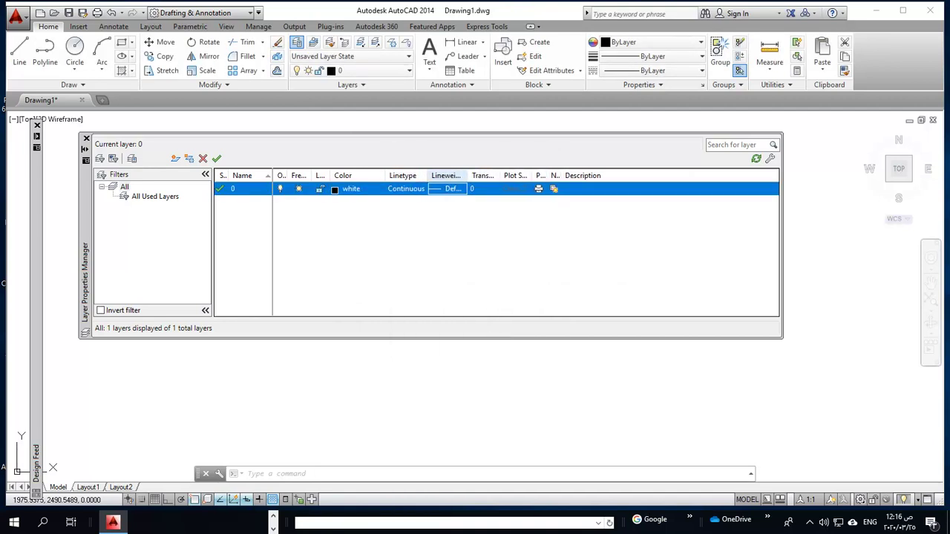
Step: Widen the Lineweight column and set layer 0's lineweight to 0.35 mm
{"action": "left_click_drag", "start_coordinate": [468, 175], "coordinate": [503, 175]}
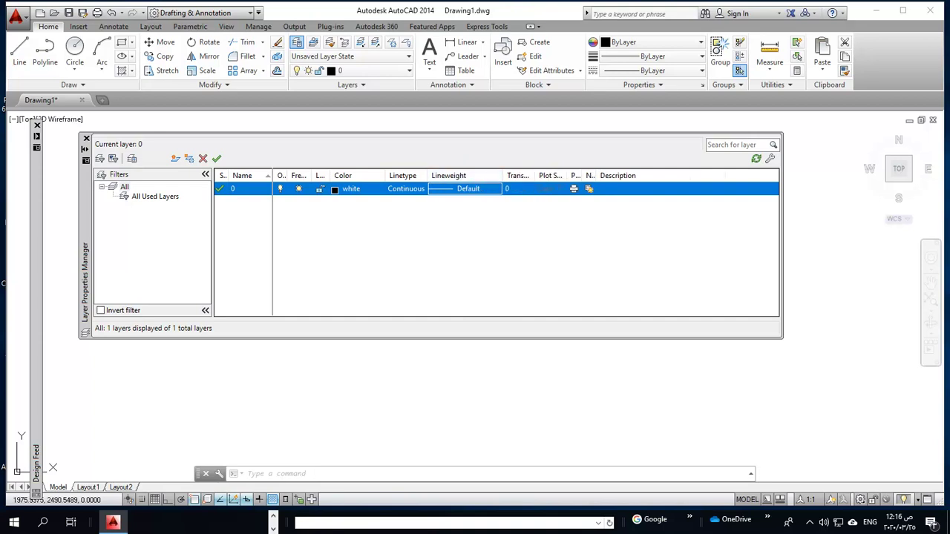
{"action": "left_click", "coordinate": [468, 188]}
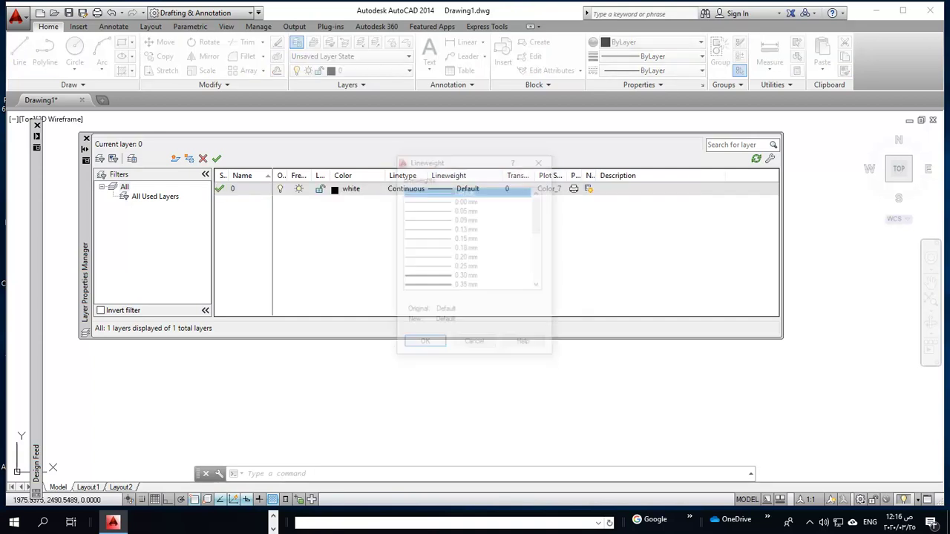
{"action": "left_click", "coordinate": [466, 286]}
{"action": "left_click", "coordinate": [424, 344]}
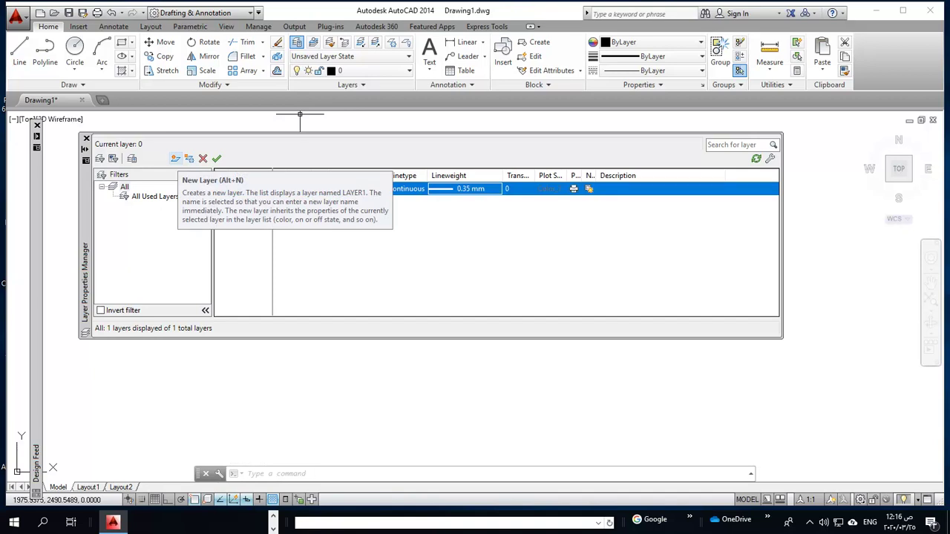
Step: Add a new layer named center and make it red
{"action": "left_click", "coordinate": [175, 158]}
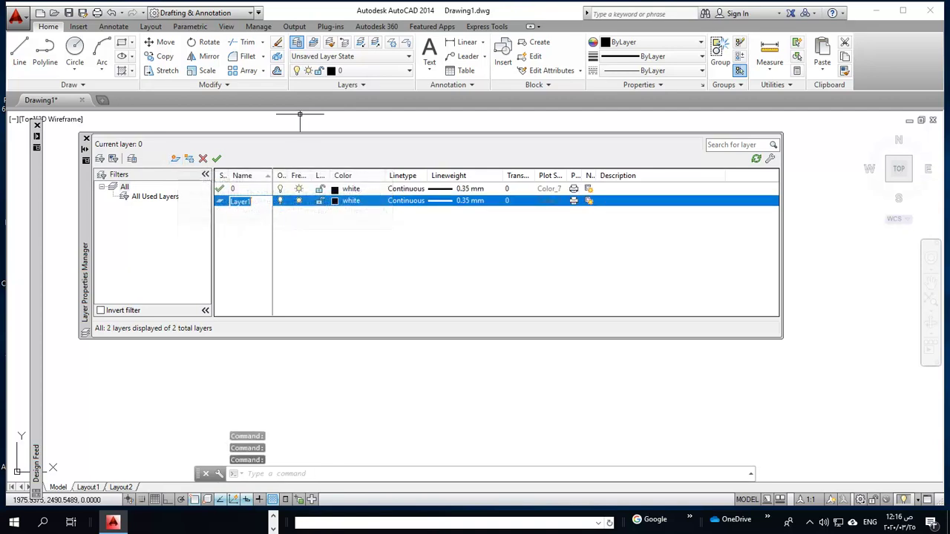
{"action": "type", "text": "center"}
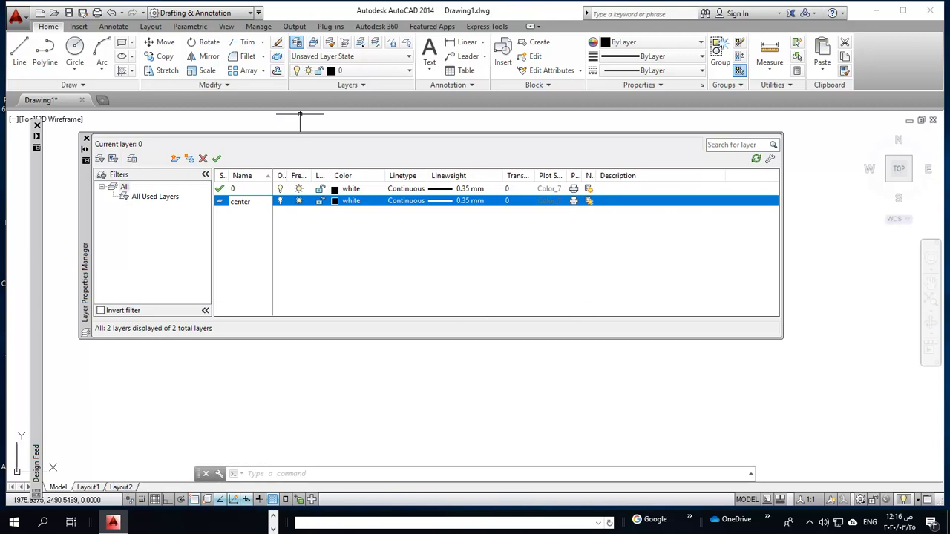
{"action": "key", "text": "Return"}
{"action": "left_click", "coordinate": [351, 201]}
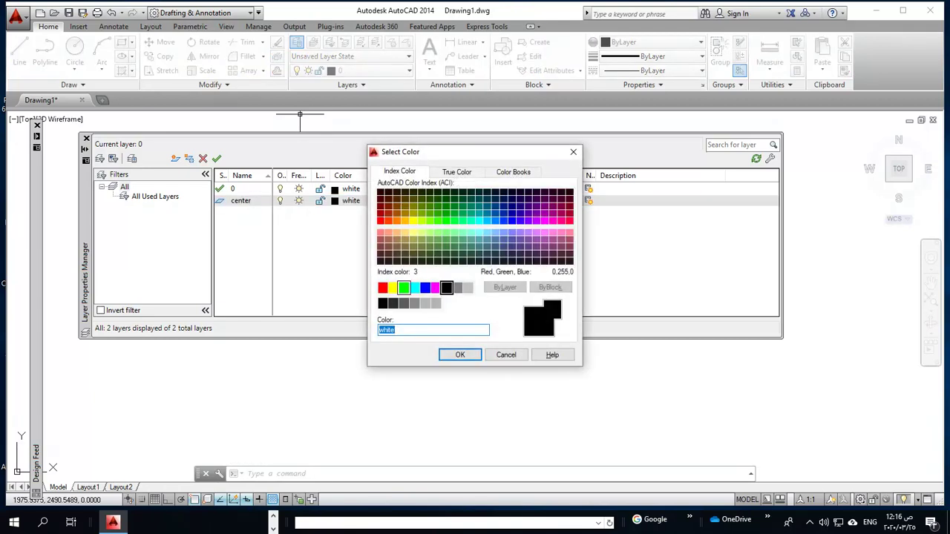
{"action": "left_click", "coordinate": [382, 287]}
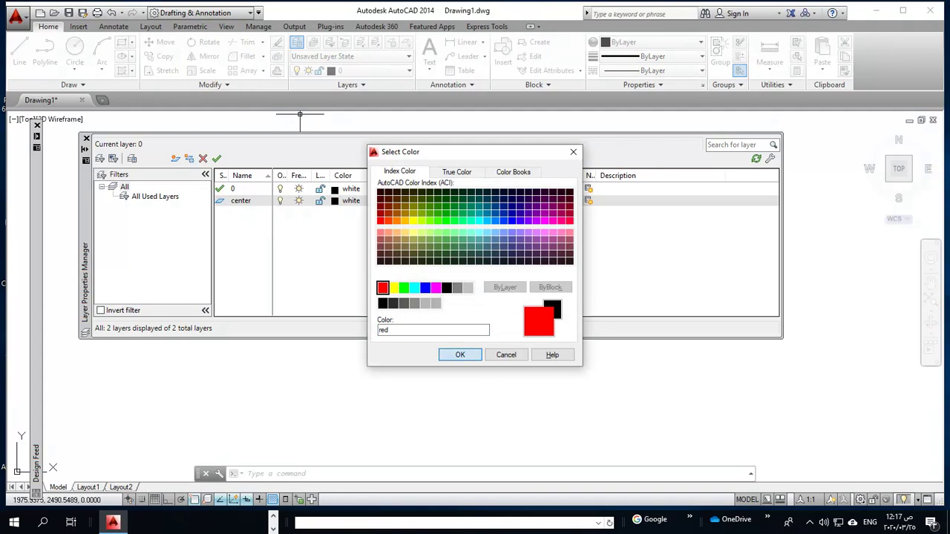
{"action": "left_click", "coordinate": [460, 354]}
{"action": "left_click", "coordinate": [406, 200]}
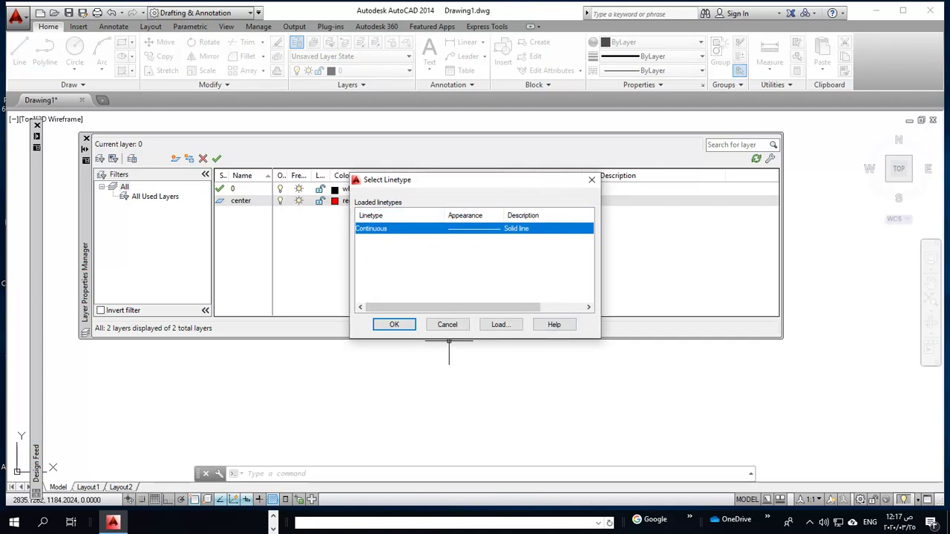
Step: Load the CENTER2 linetype and assign it to the center layer
{"action": "left_click", "coordinate": [500, 325]}
{"action": "scroll", "coordinate": [386, 253], "scroll_direction": "down", "scroll_amount": 2}
{"action": "scroll", "coordinate": [394, 279], "scroll_direction": "down", "scroll_amount": 4}
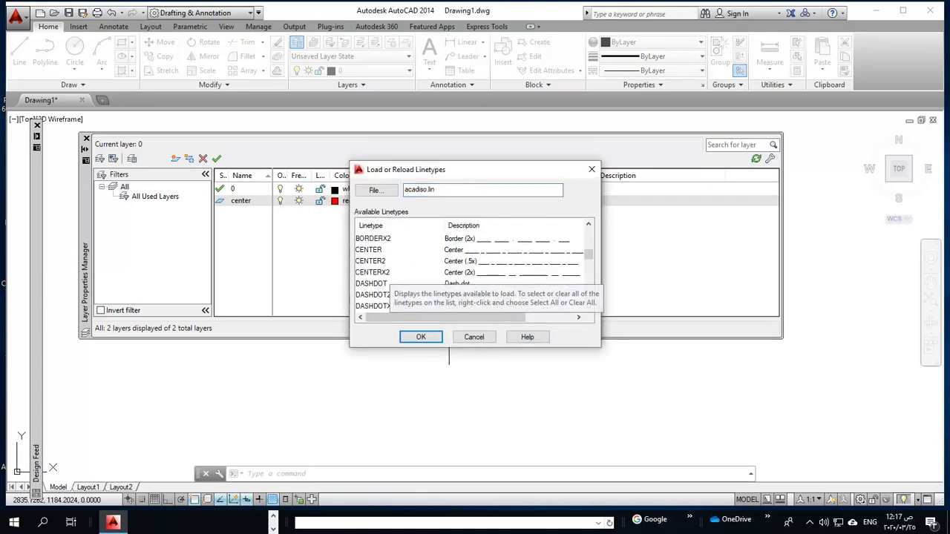
{"action": "left_click", "coordinate": [369, 249]}
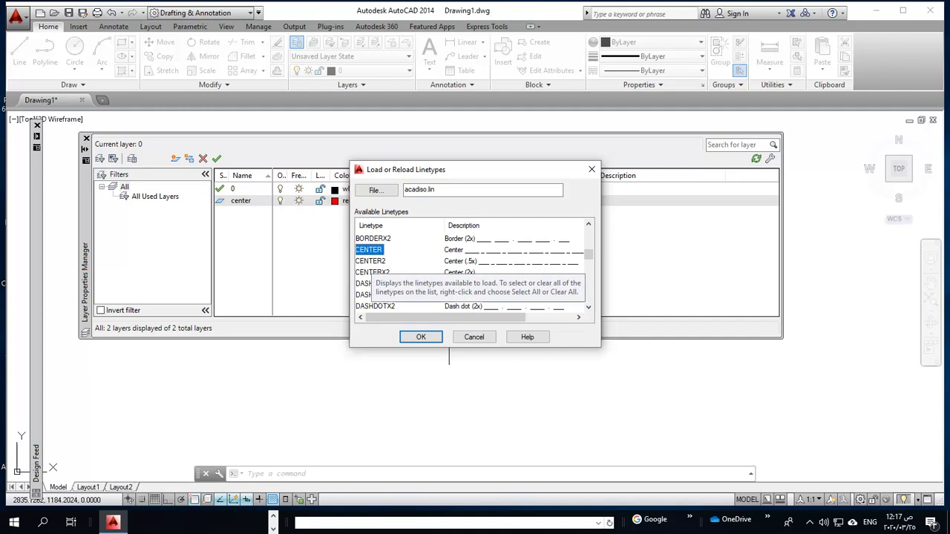
{"action": "left_click", "coordinate": [371, 262]}
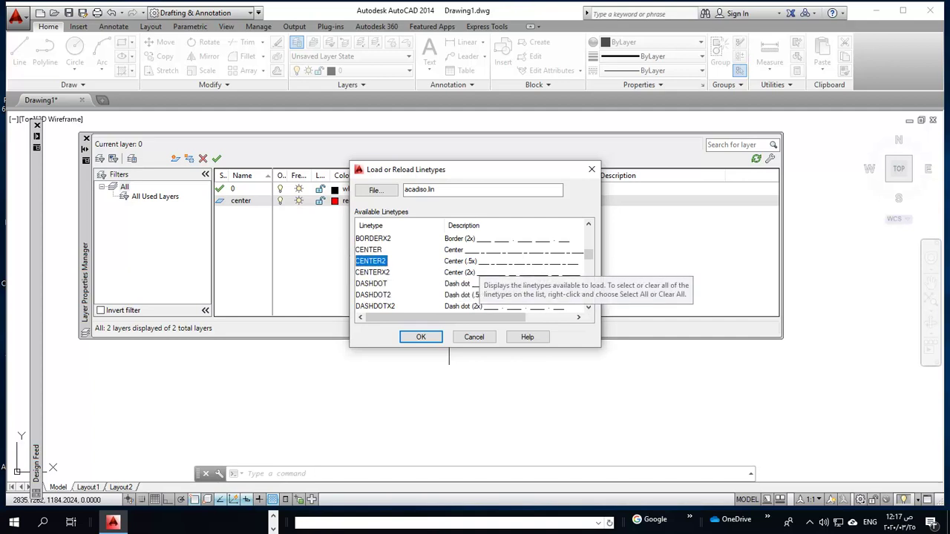
{"action": "left_click", "coordinate": [373, 295]}
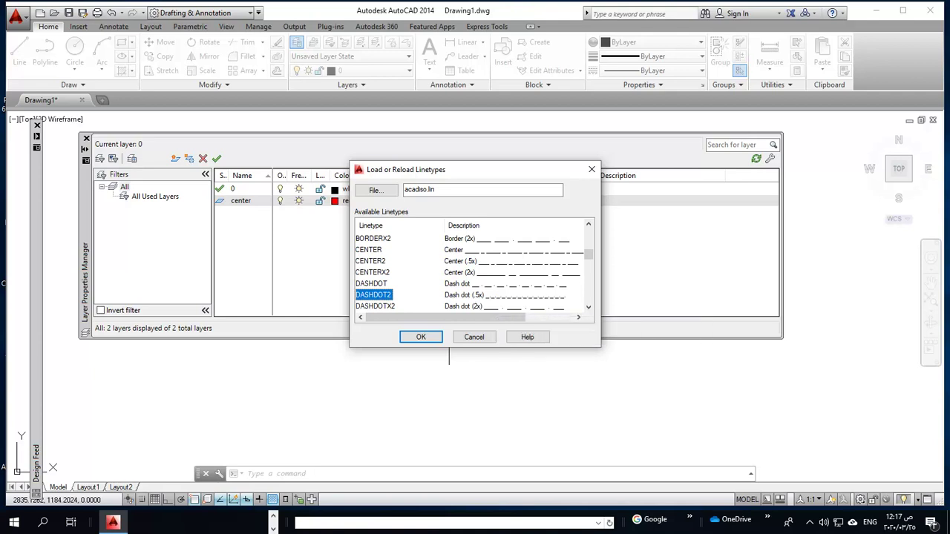
{"action": "left_click", "coordinate": [371, 284]}
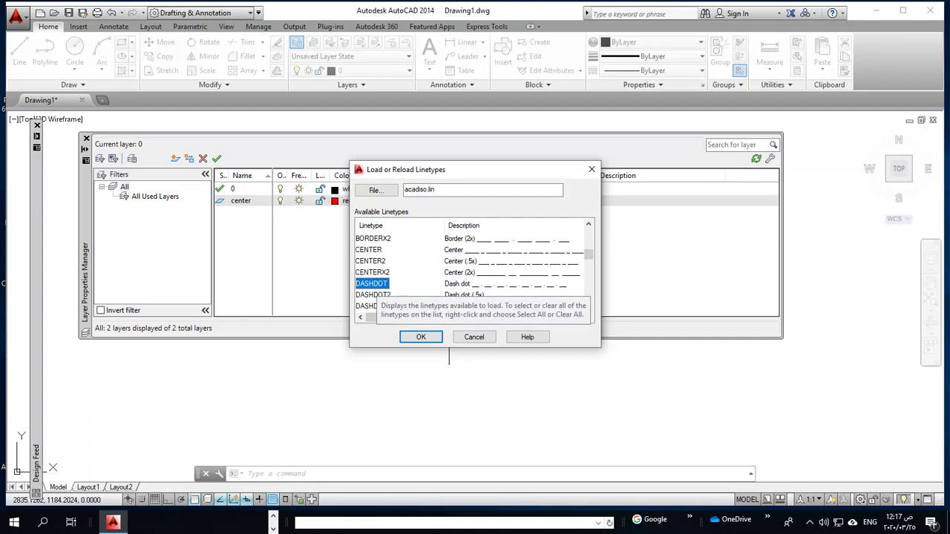
{"action": "left_click", "coordinate": [371, 262]}
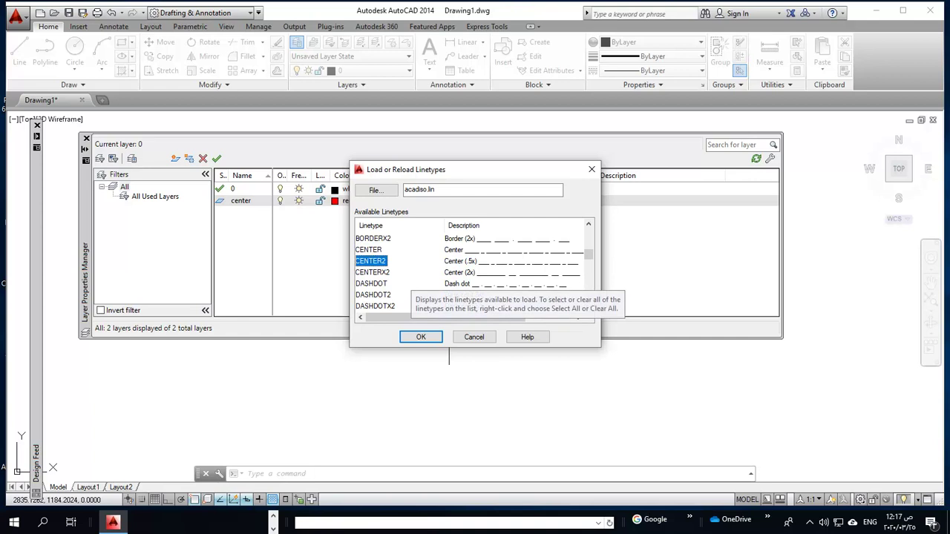
{"action": "left_click", "coordinate": [371, 283]}
{"action": "left_click", "coordinate": [373, 294]}
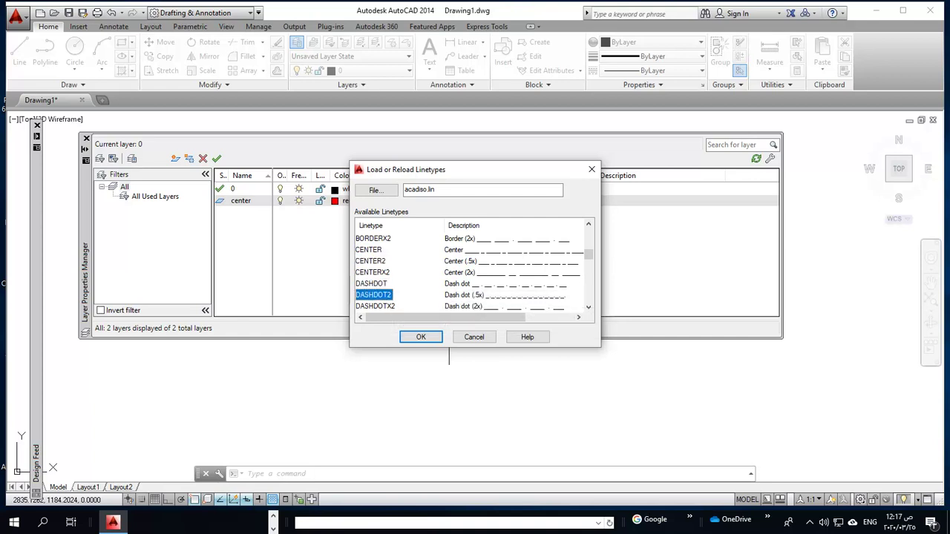
{"action": "left_click", "coordinate": [372, 272]}
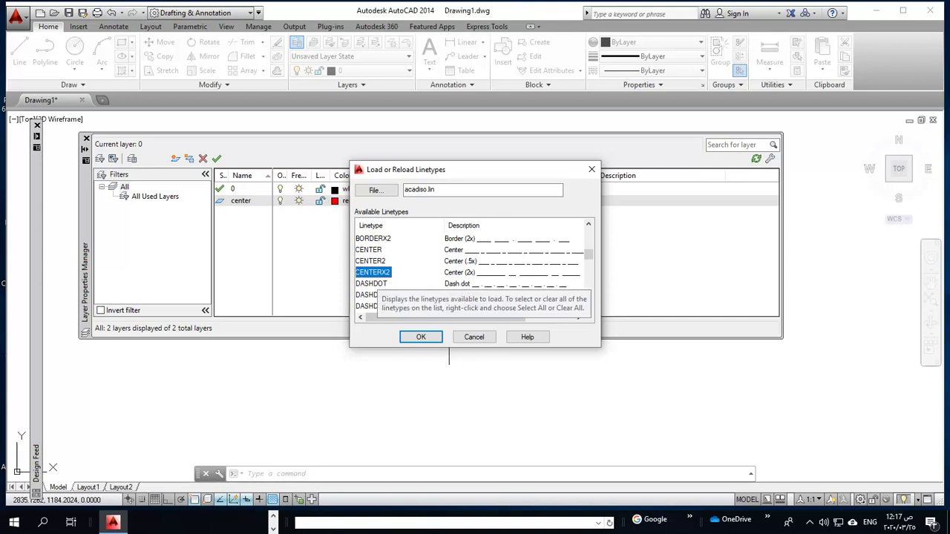
{"action": "left_click", "coordinate": [370, 261]}
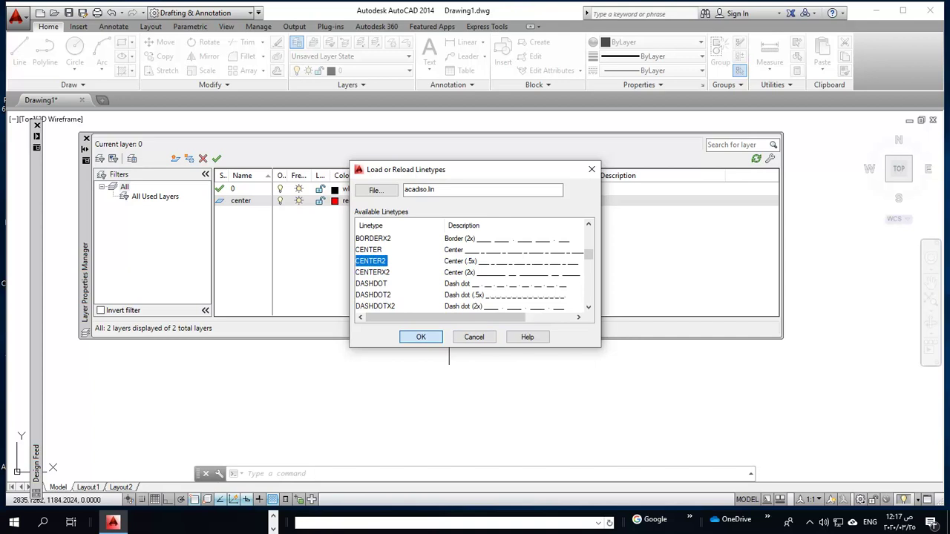
{"action": "left_click", "coordinate": [421, 337]}
{"action": "left_click", "coordinate": [371, 228]}
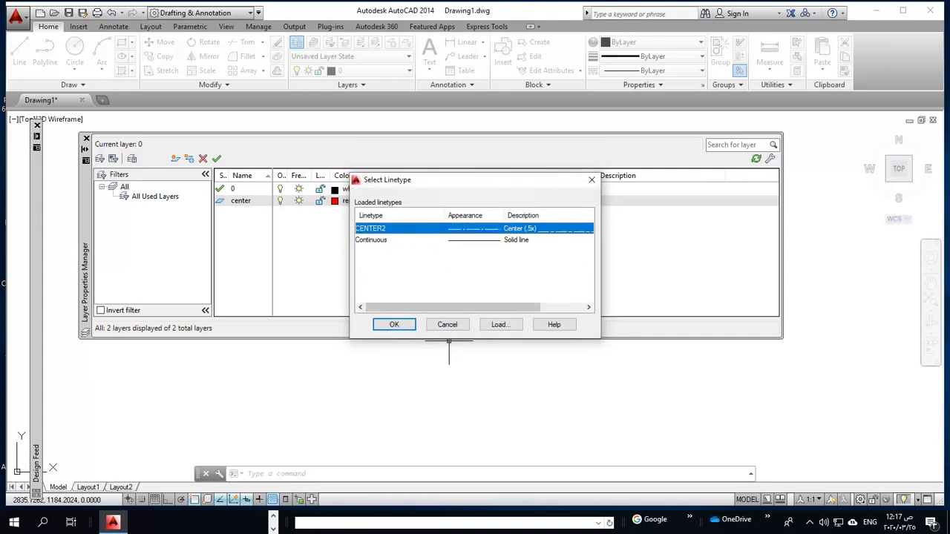
{"action": "left_click", "coordinate": [394, 324]}
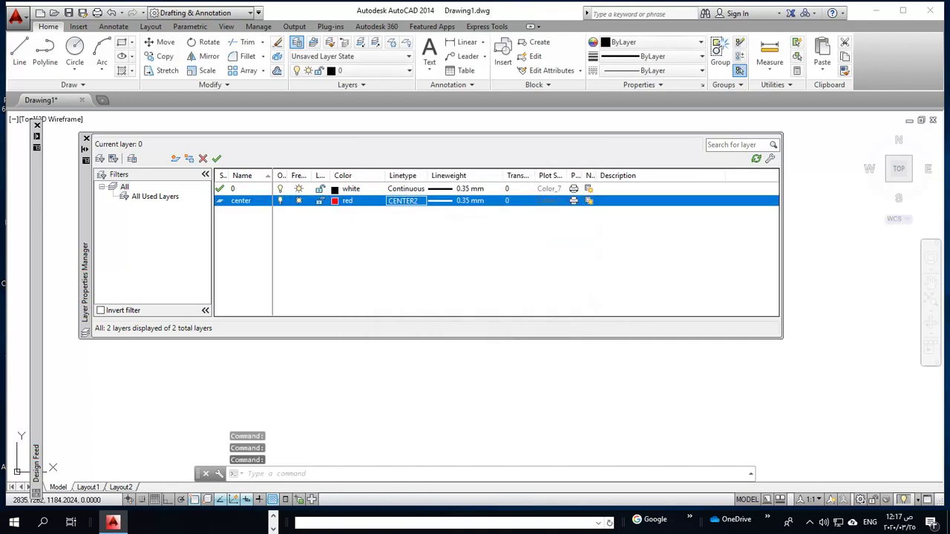
Step: Set the center layer's lineweight to 0.15 mm
{"action": "left_click", "coordinate": [464, 200]}
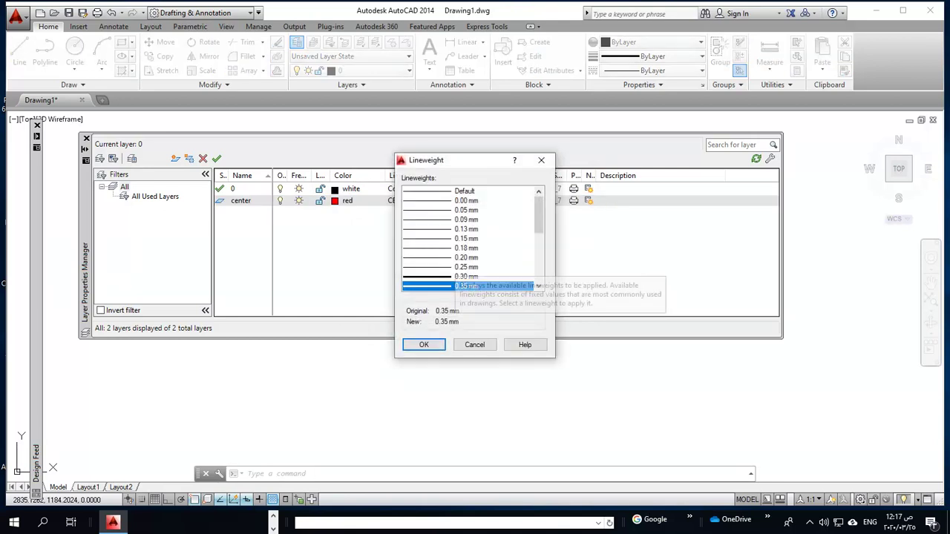
{"action": "left_click", "coordinate": [460, 238]}
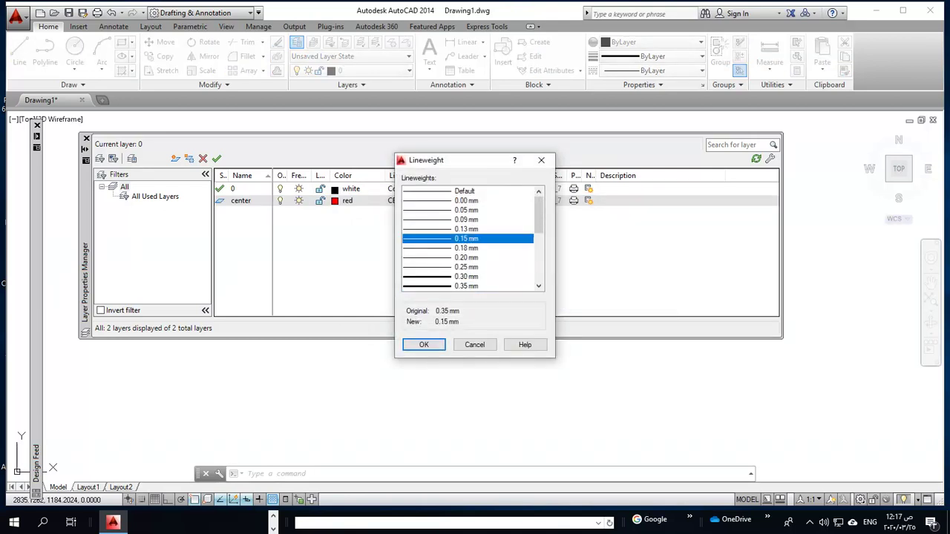
{"action": "left_click", "coordinate": [438, 345]}
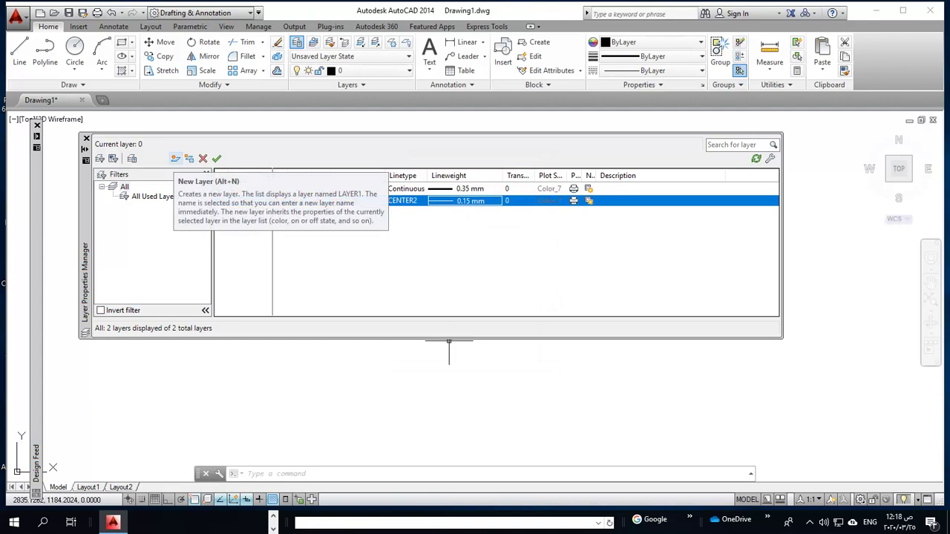
Step: Add a new layer named hidden and make it blue
{"action": "left_click", "coordinate": [175, 158]}
{"action": "type", "text": "hidde"}
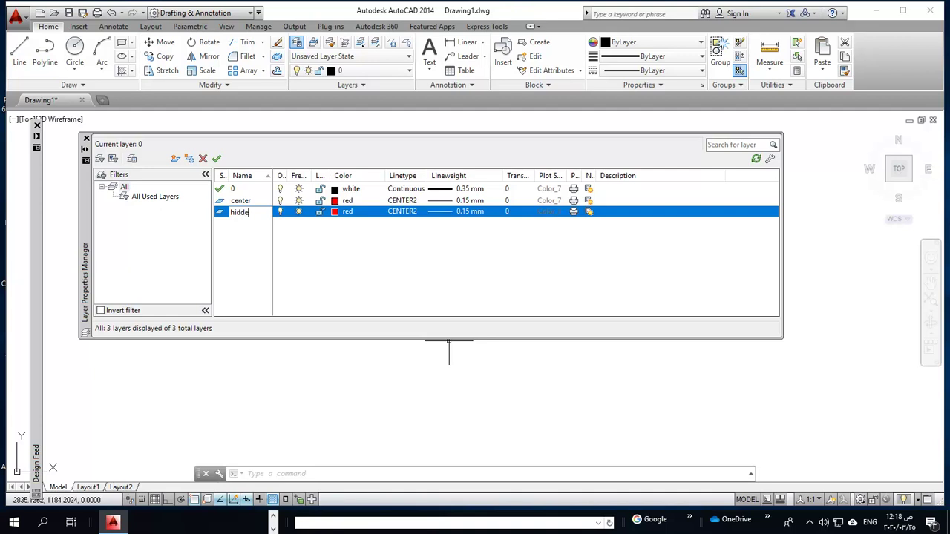
{"action": "type", "text": "n"}
{"action": "key", "text": "Return"}
{"action": "key", "text": "Return"}
{"action": "key", "text": "Return"}
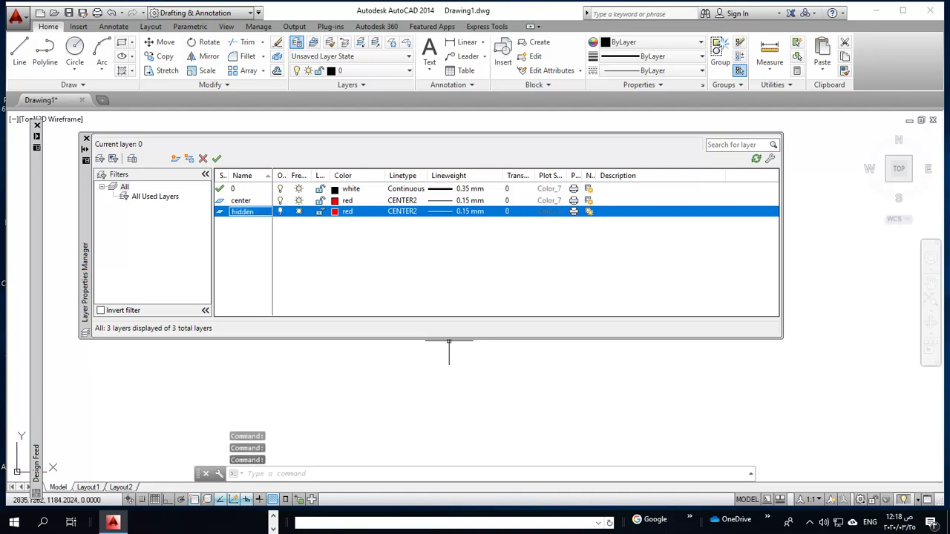
{"action": "left_click", "coordinate": [348, 212]}
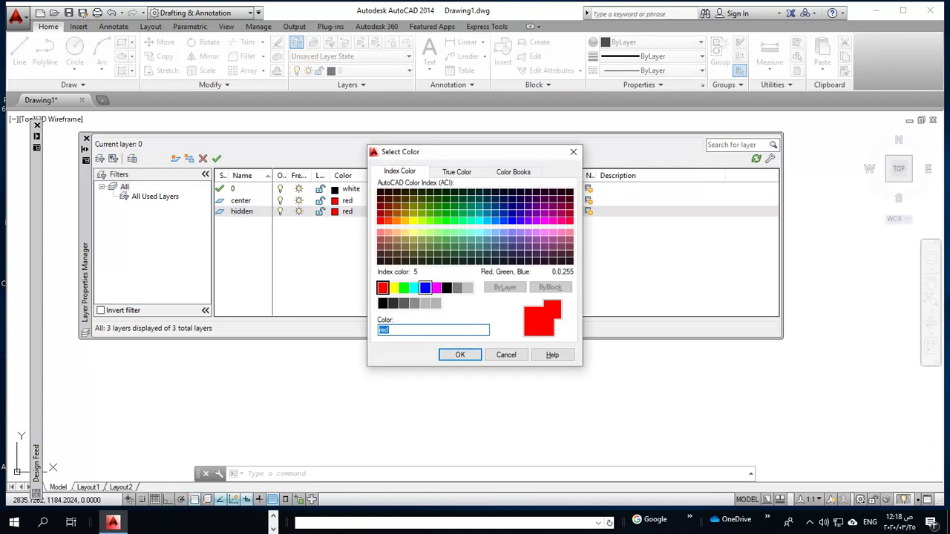
{"action": "left_click", "coordinate": [424, 287]}
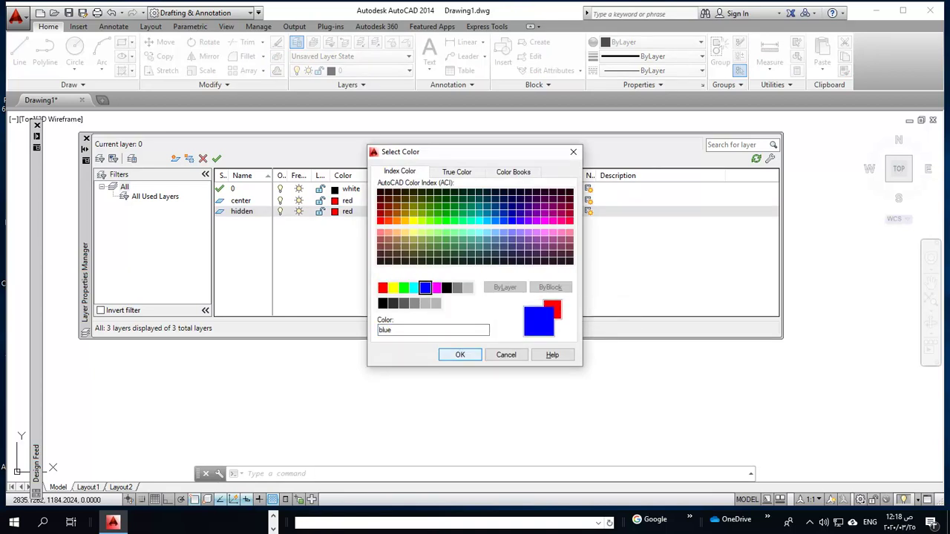
{"action": "left_click", "coordinate": [459, 355]}
Step: Browse the loadable linetypes for the hidden layer, trying DASHED2, HIDDEN and HIDDEN2
{"action": "left_click", "coordinate": [402, 212]}
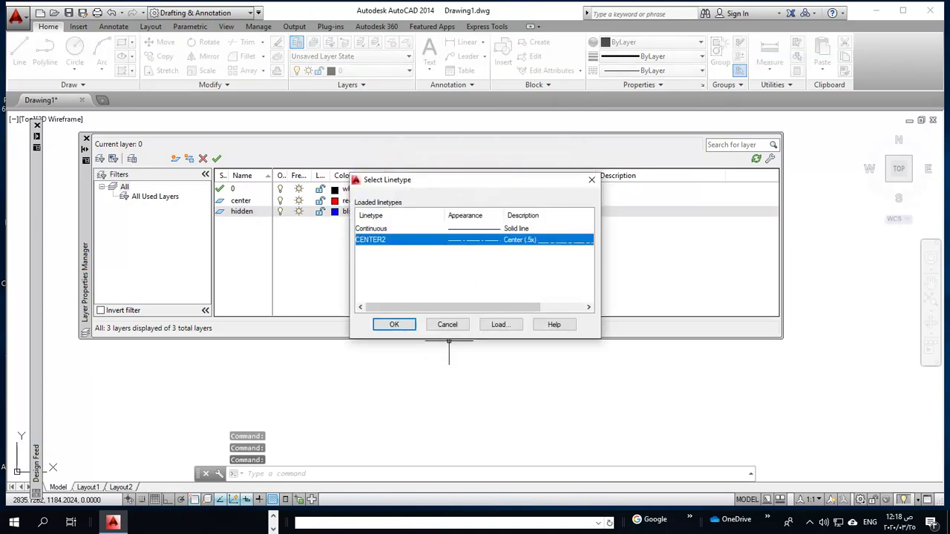
{"action": "left_click", "coordinate": [500, 324]}
{"action": "left_click", "coordinate": [383, 283]}
{"action": "scroll", "coordinate": [472, 271], "scroll_direction": "down", "scroll_amount": 1}
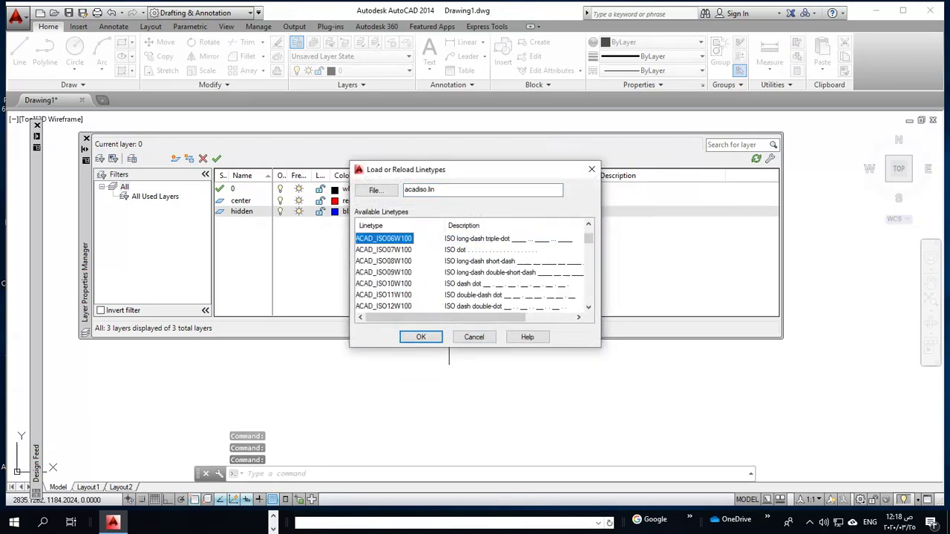
{"action": "scroll", "coordinate": [472, 271], "scroll_direction": "down", "scroll_amount": 3}
{"action": "scroll", "coordinate": [471, 272], "scroll_direction": "down", "scroll_amount": 1}
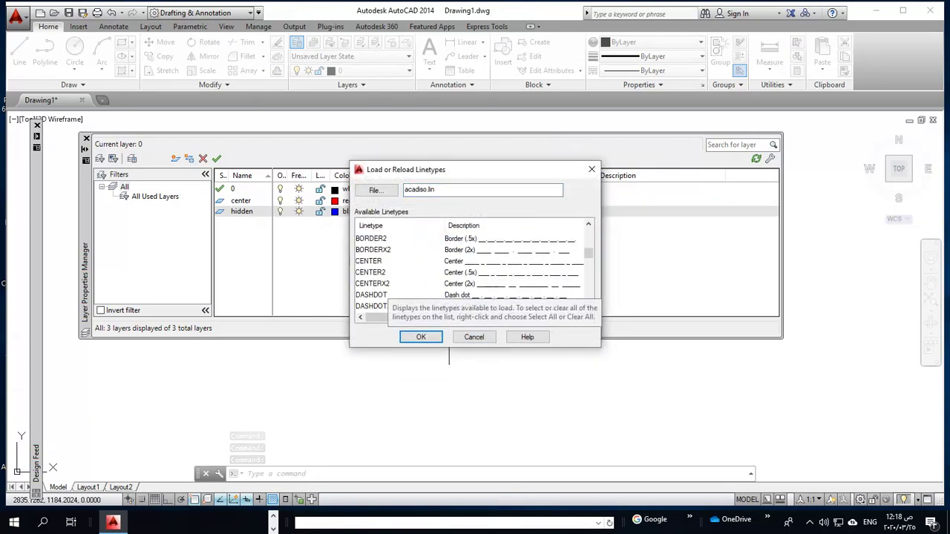
{"action": "scroll", "coordinate": [471, 271], "scroll_direction": "down", "scroll_amount": 1}
{"action": "scroll", "coordinate": [471, 272], "scroll_direction": "down", "scroll_amount": 1}
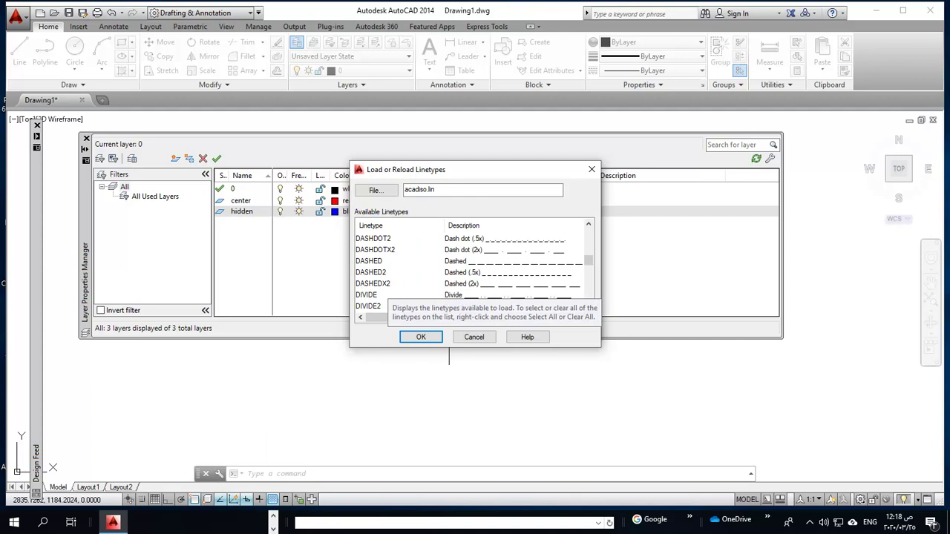
{"action": "left_click", "coordinate": [371, 272]}
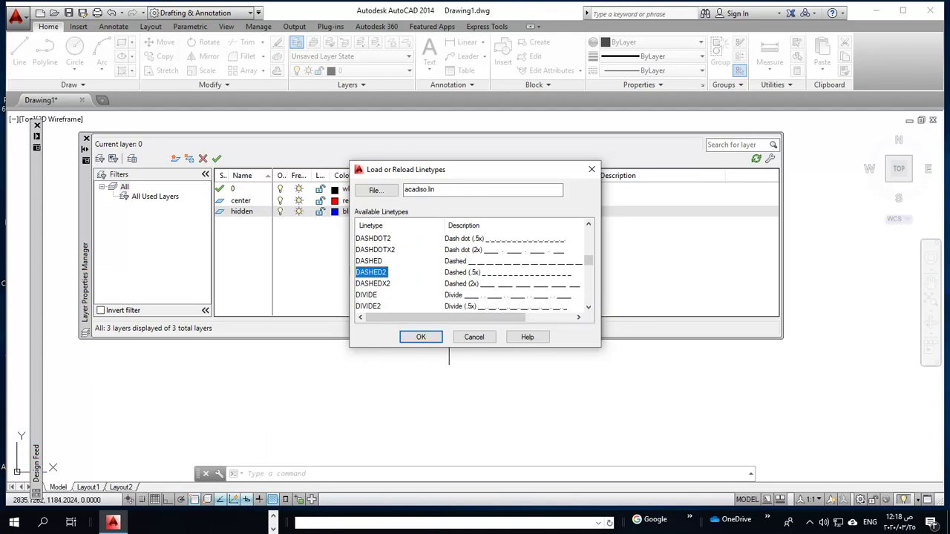
{"action": "scroll", "coordinate": [471, 271], "scroll_direction": "down", "scroll_amount": 2}
{"action": "scroll", "coordinate": [471, 272], "scroll_direction": "down", "scroll_amount": 1}
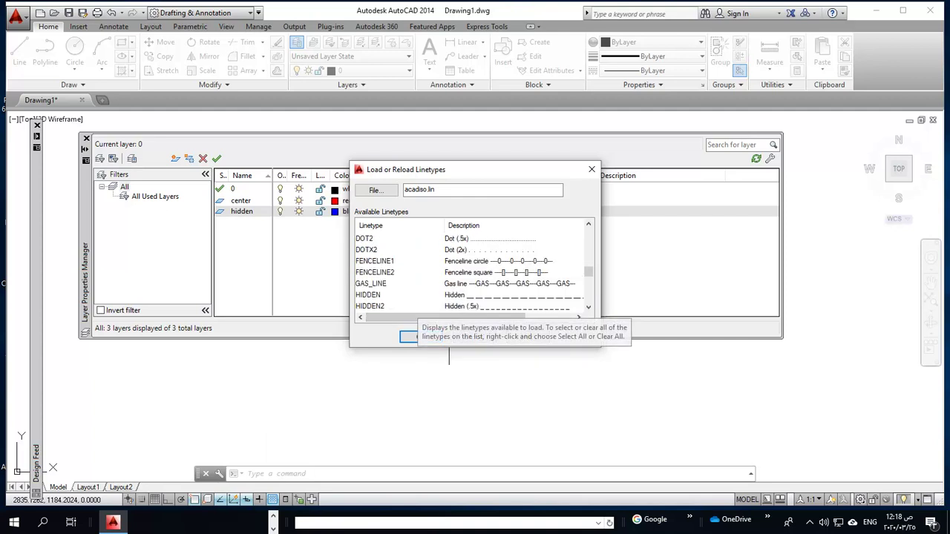
{"action": "scroll", "coordinate": [471, 271], "scroll_direction": "up", "scroll_amount": 2}
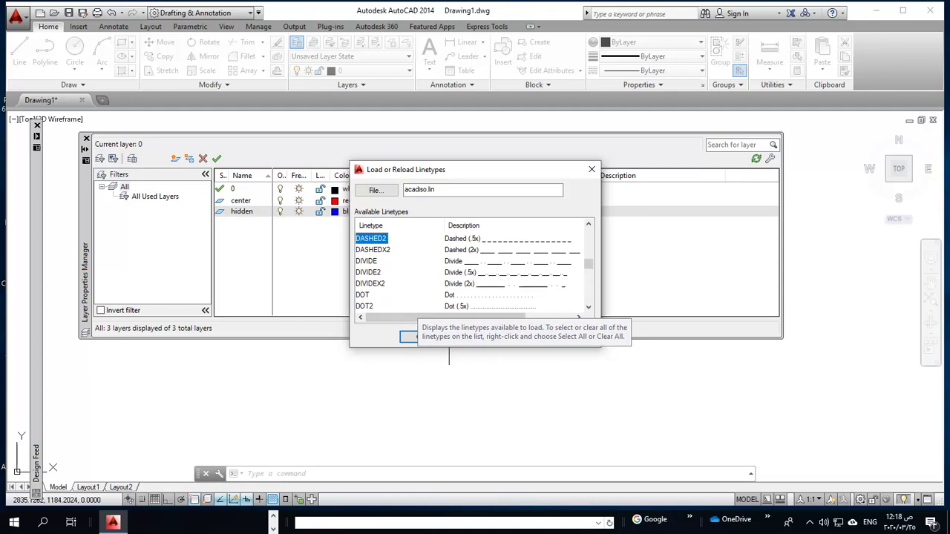
{"action": "scroll", "coordinate": [471, 271], "scroll_direction": "down", "scroll_amount": 1}
{"action": "scroll", "coordinate": [472, 272], "scroll_direction": "down", "scroll_amount": 1}
{"action": "scroll", "coordinate": [471, 272], "scroll_direction": "down", "scroll_amount": 1}
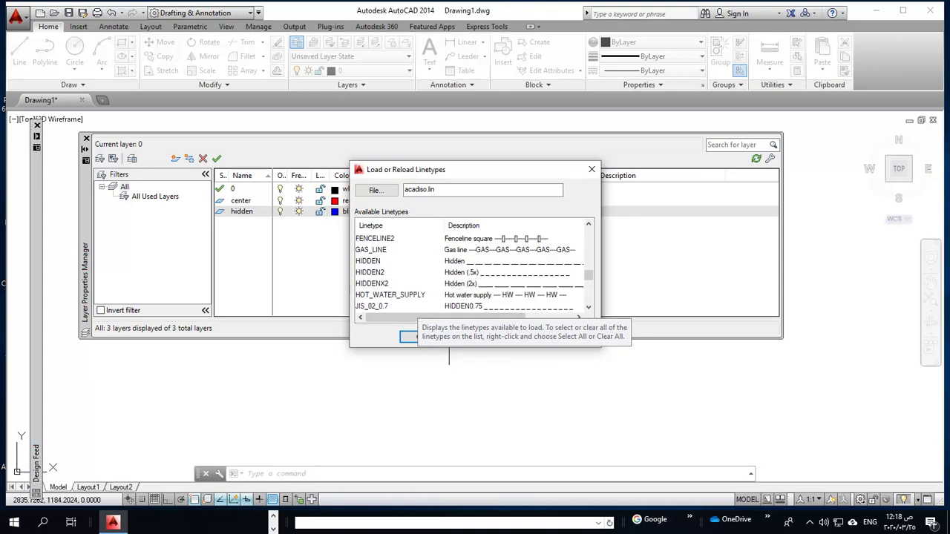
{"action": "left_click", "coordinate": [369, 261]}
{"action": "left_click", "coordinate": [369, 272]}
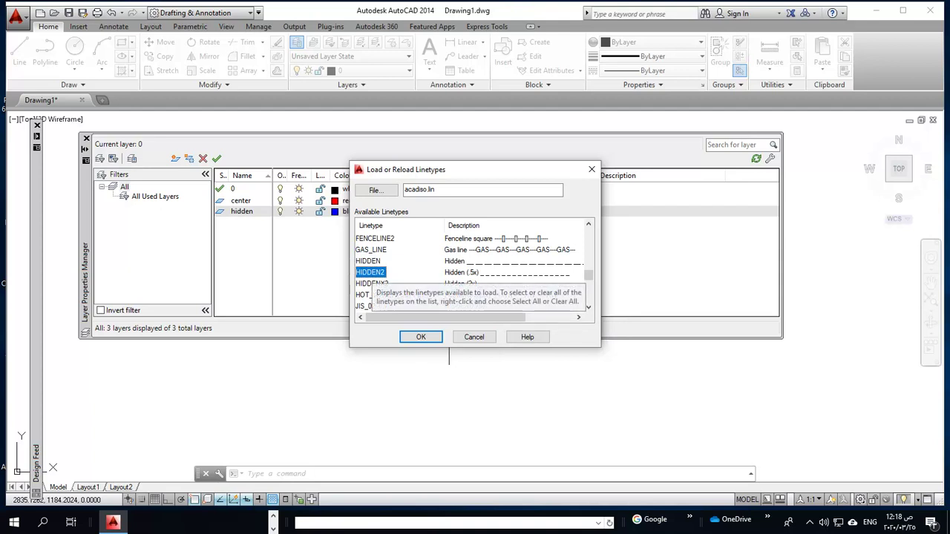
{"action": "left_click", "coordinate": [368, 261]}
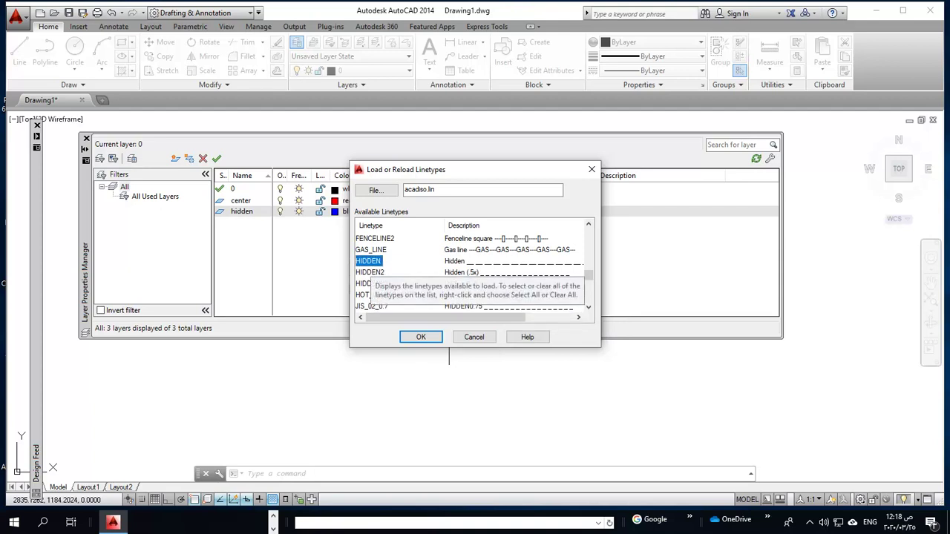
Step: Load the DASHEDX2 linetype and assign it to the hidden layer
{"action": "scroll", "coordinate": [471, 271], "scroll_direction": "up", "scroll_amount": 1}
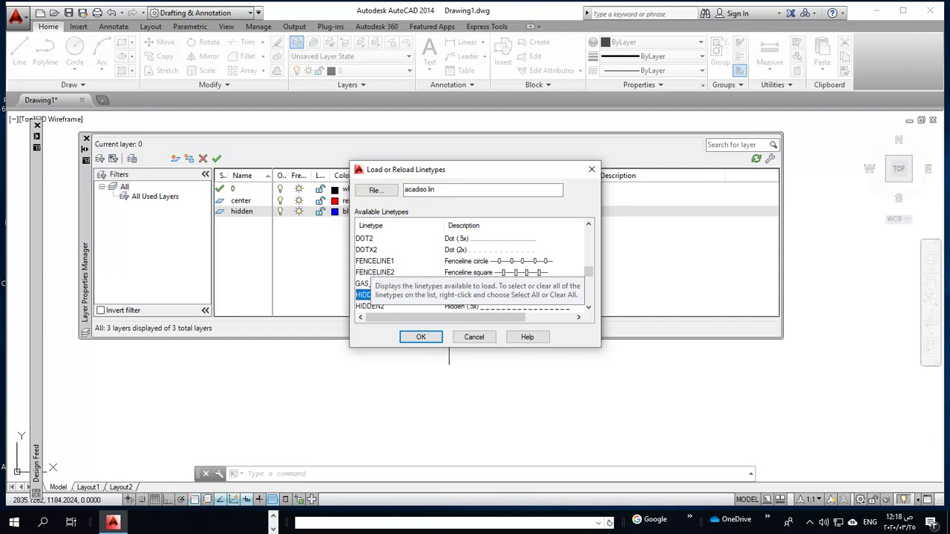
{"action": "scroll", "coordinate": [471, 271], "scroll_direction": "up", "scroll_amount": 3}
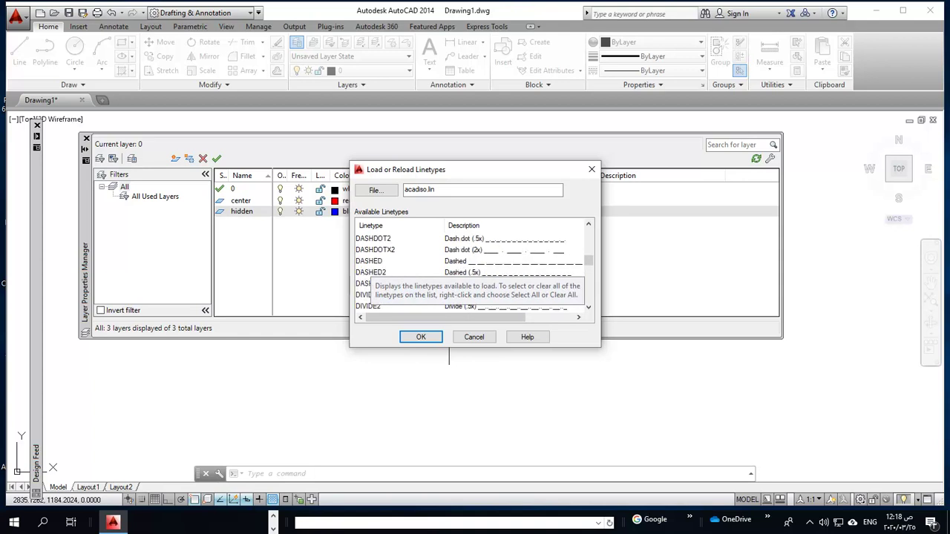
{"action": "scroll", "coordinate": [471, 271], "scroll_direction": "up", "scroll_amount": 1}
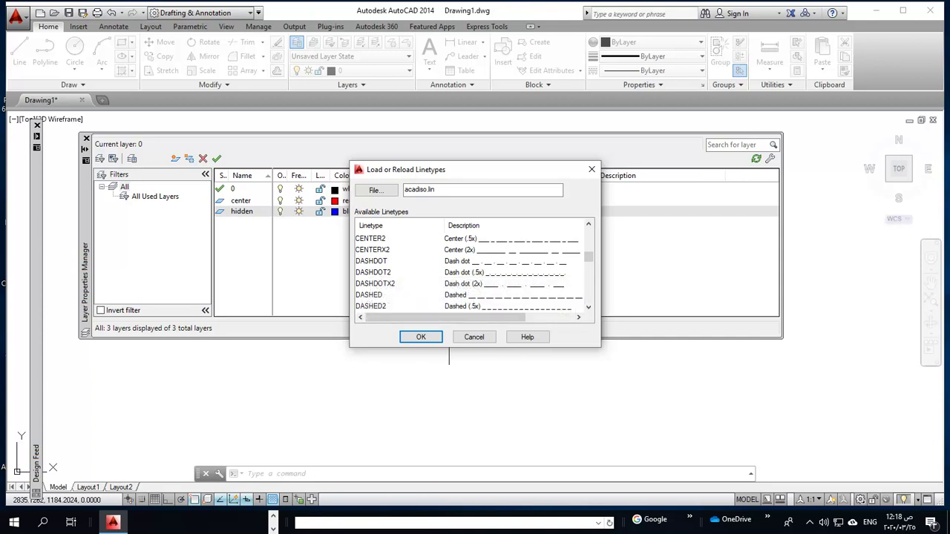
{"action": "left_click", "coordinate": [369, 295]}
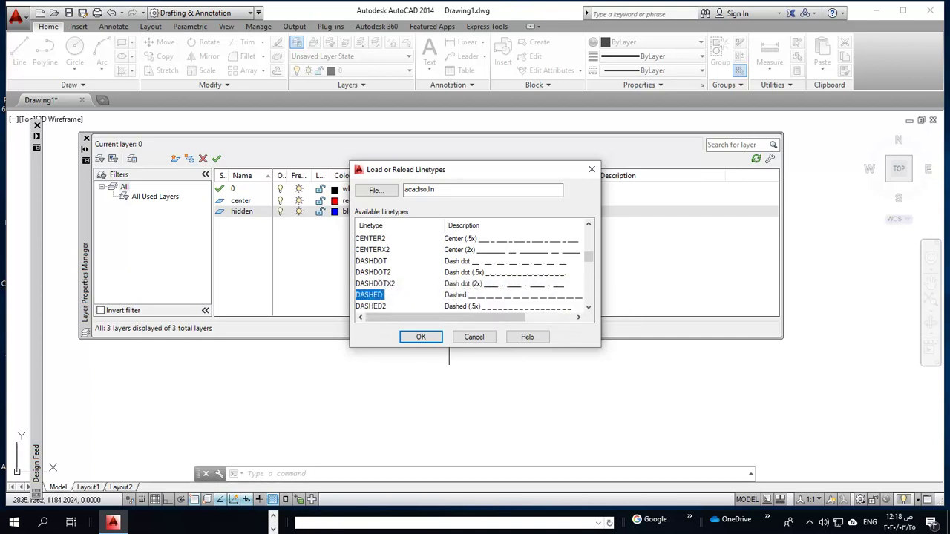
{"action": "left_click", "coordinate": [370, 306]}
{"action": "scroll", "coordinate": [401, 282], "scroll_direction": "down", "scroll_amount": 2}
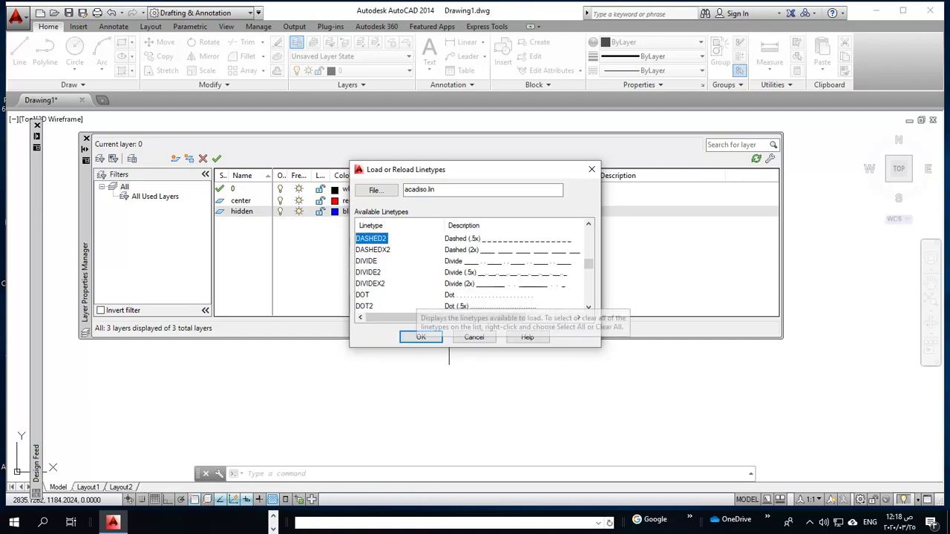
{"action": "scroll", "coordinate": [400, 271], "scroll_direction": "down", "scroll_amount": 1}
{"action": "scroll", "coordinate": [401, 271], "scroll_direction": "down", "scroll_amount": 1}
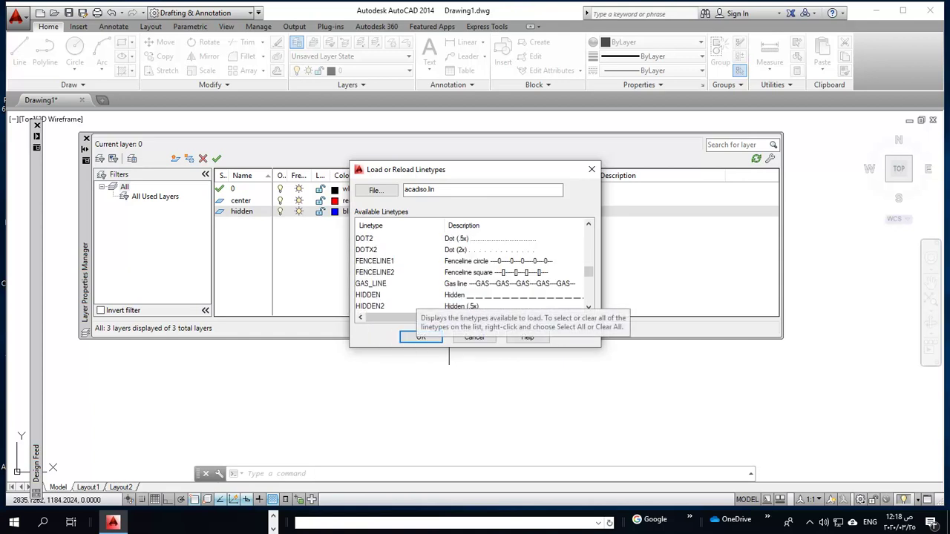
{"action": "scroll", "coordinate": [400, 271], "scroll_direction": "up", "scroll_amount": 2}
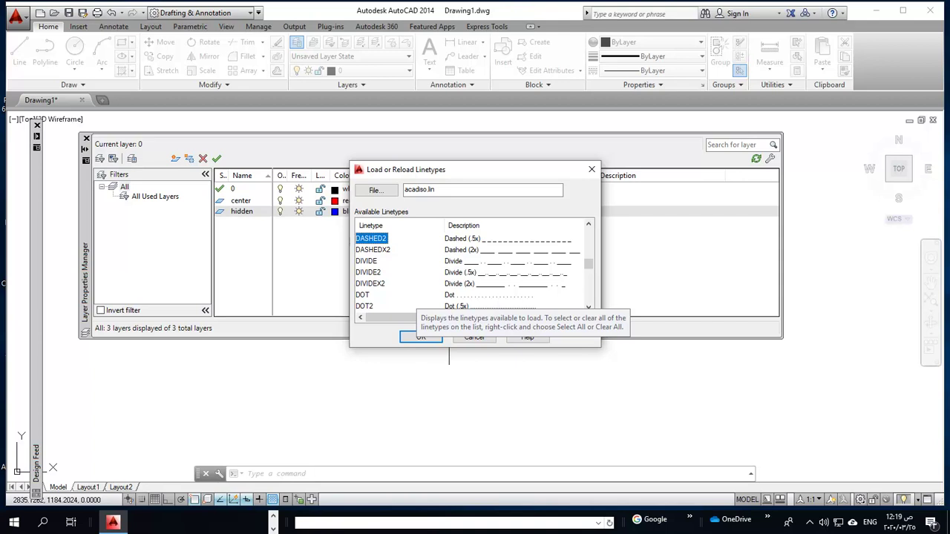
{"action": "left_click", "coordinate": [373, 249]}
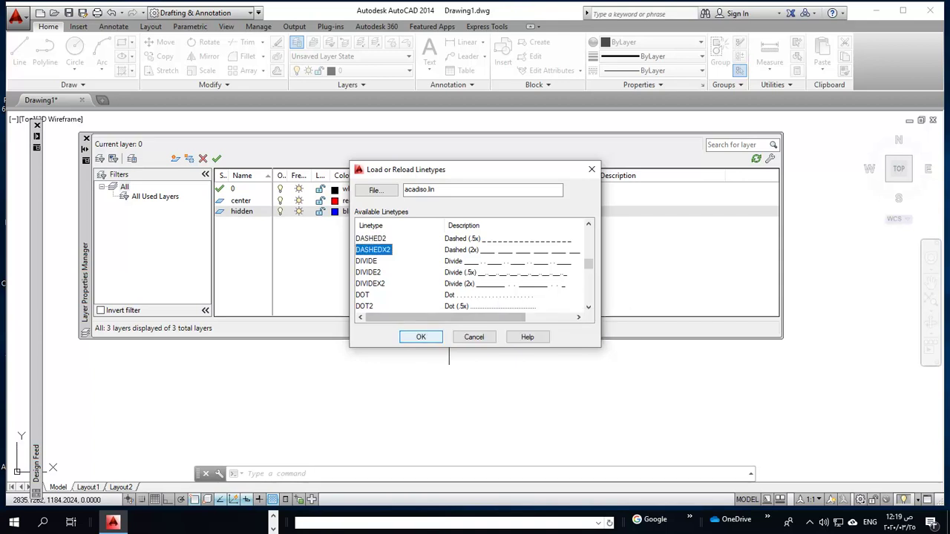
{"action": "left_click", "coordinate": [421, 337]}
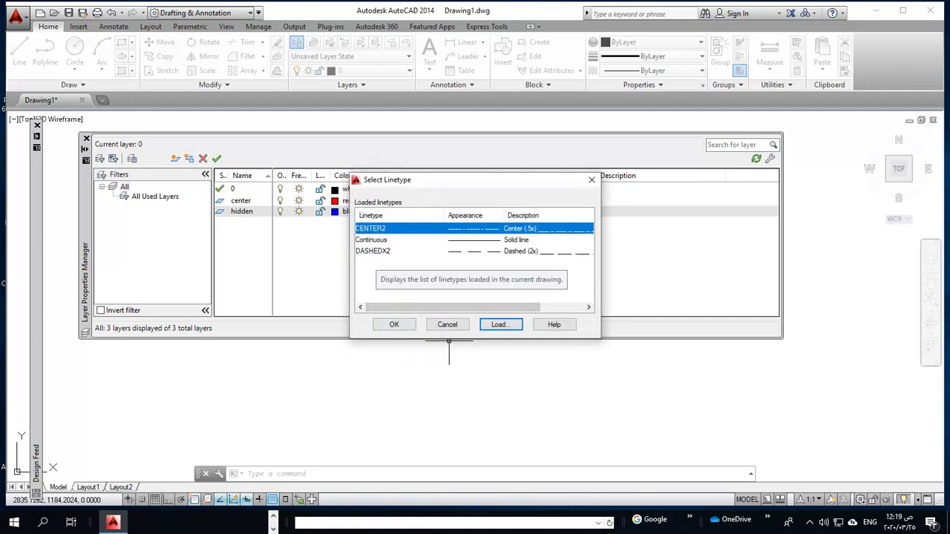
{"action": "left_click", "coordinate": [373, 251]}
{"action": "left_click", "coordinate": [394, 325]}
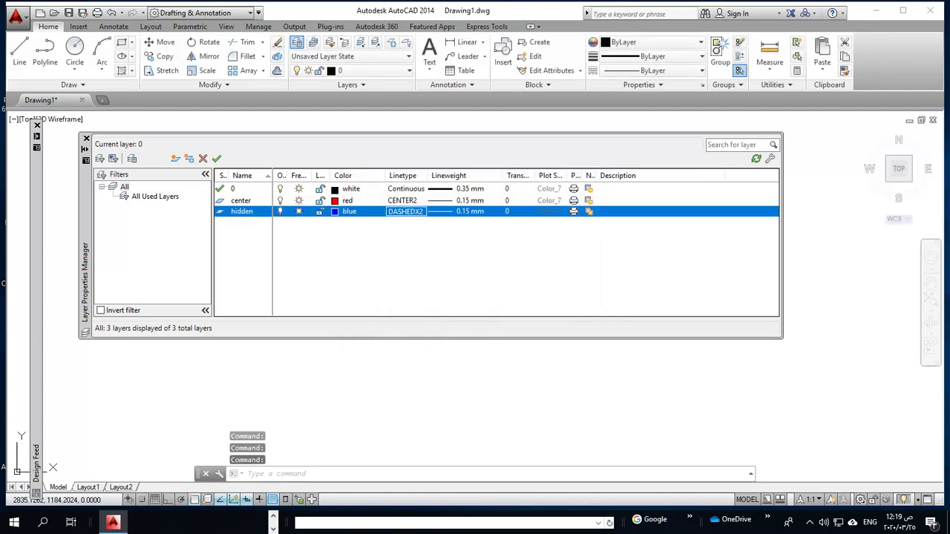
Step: Set the hidden layer's lineweight to 0.20 mm and add a new layer
{"action": "left_click", "coordinate": [467, 211]}
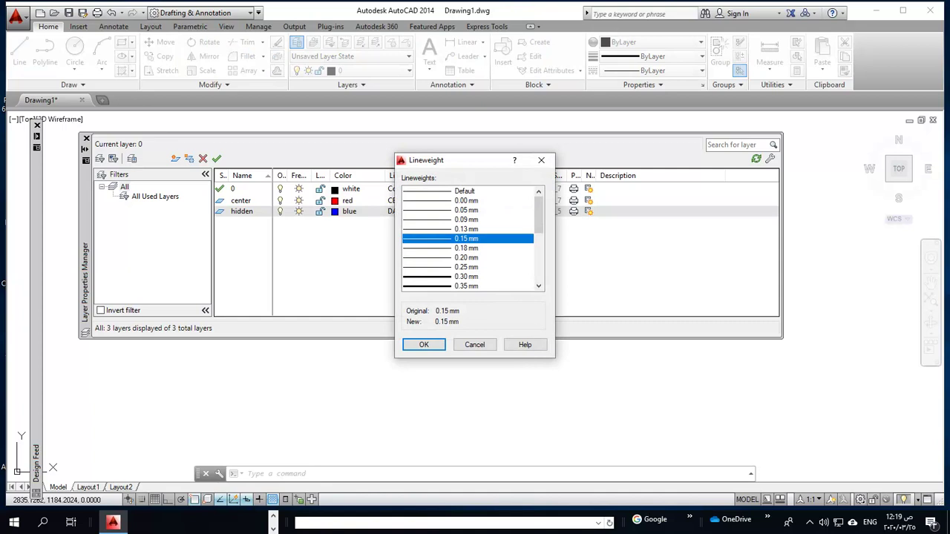
{"action": "left_click", "coordinate": [466, 258]}
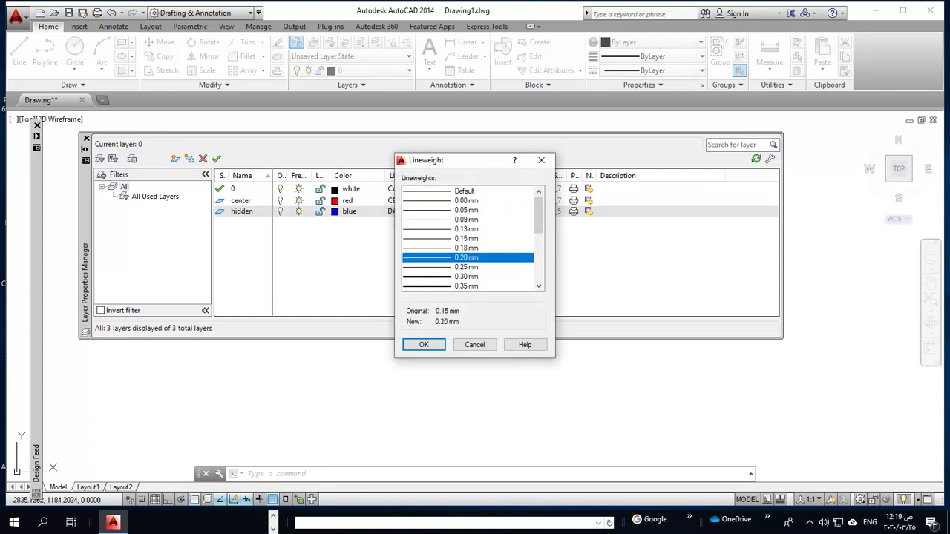
{"action": "left_click", "coordinate": [429, 344]}
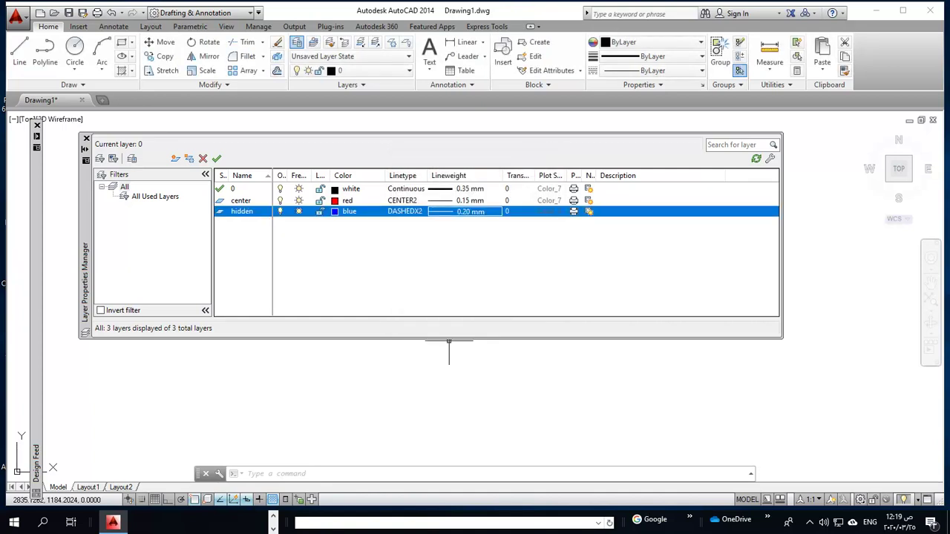
{"action": "left_click", "coordinate": [175, 158]}
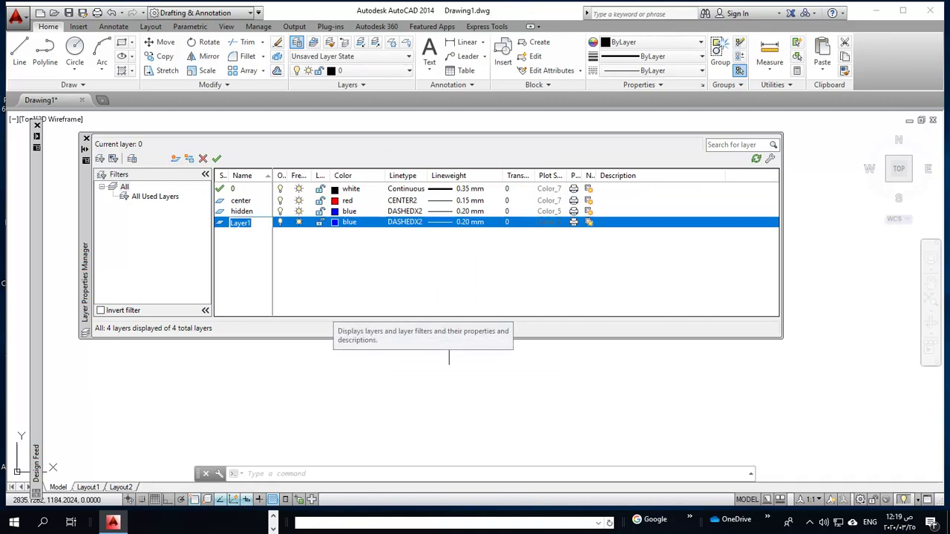
Step: Rename the new layer to Hatch and make it magenta
{"action": "type", "text": "Hat"}
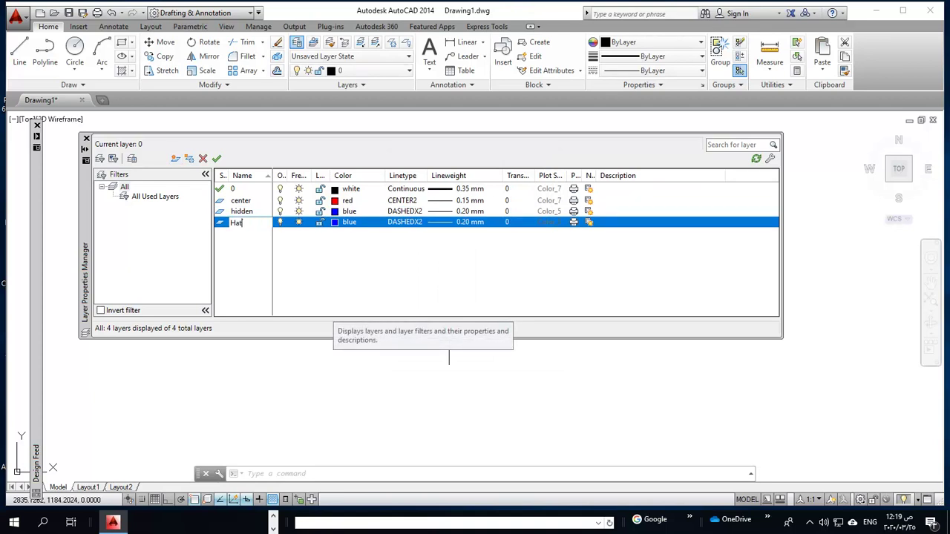
{"action": "type", "text": "ch"}
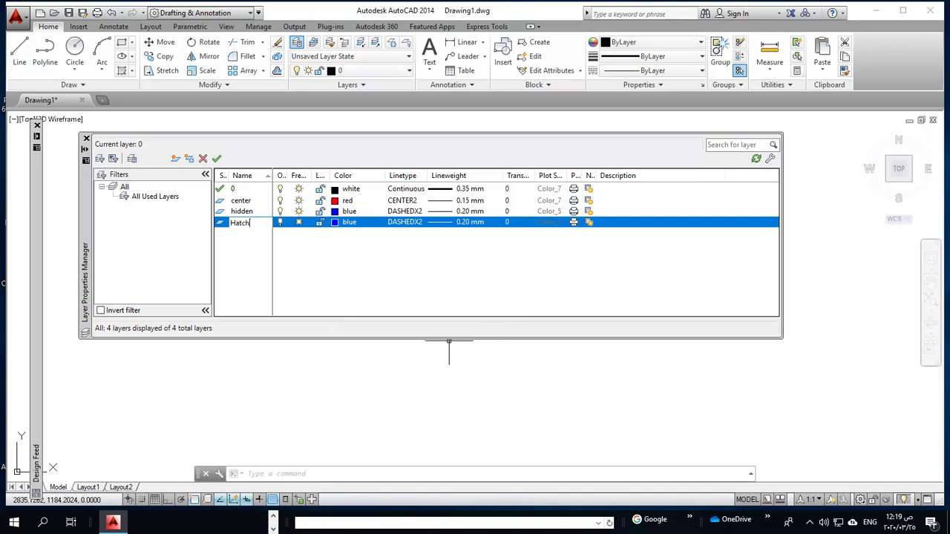
{"action": "key", "text": "Return"}
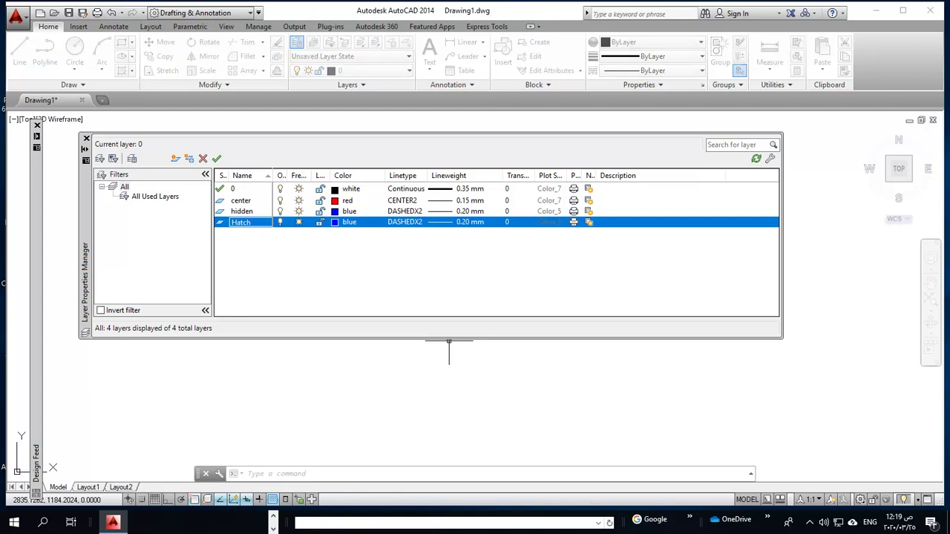
{"action": "left_click", "coordinate": [349, 222]}
{"action": "left_click", "coordinate": [436, 287]}
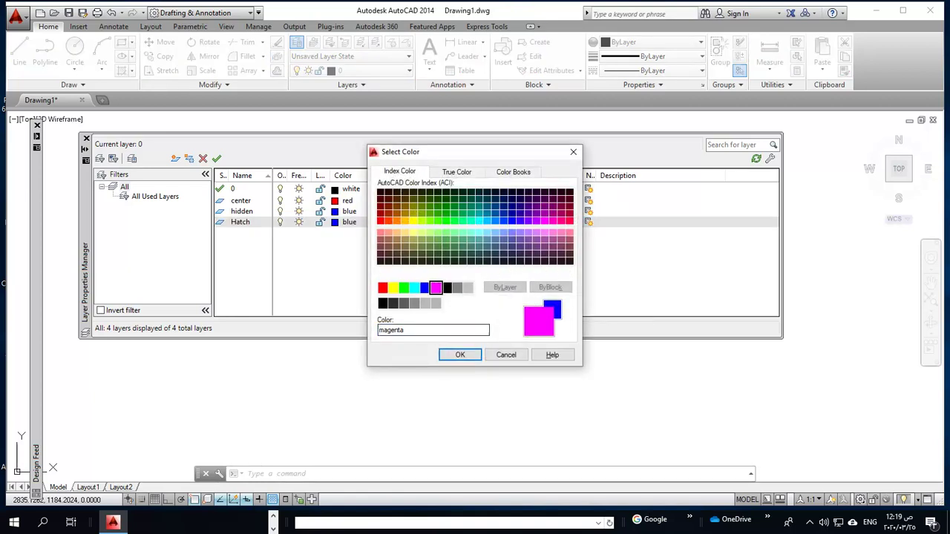
{"action": "left_click", "coordinate": [460, 354]}
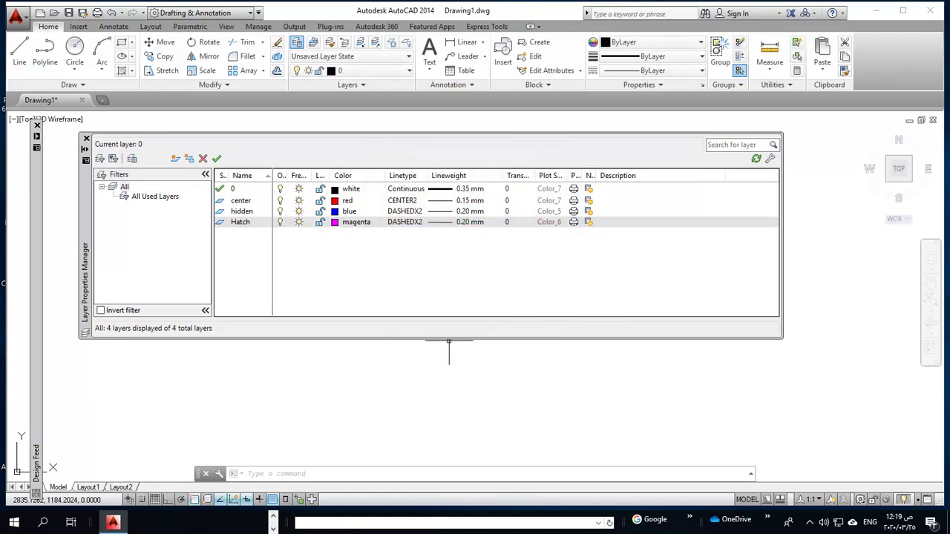
Step: Give Hatch the Continuous linetype and 0.15 mm lineweight, then add another layer
{"action": "left_click", "coordinate": [405, 222]}
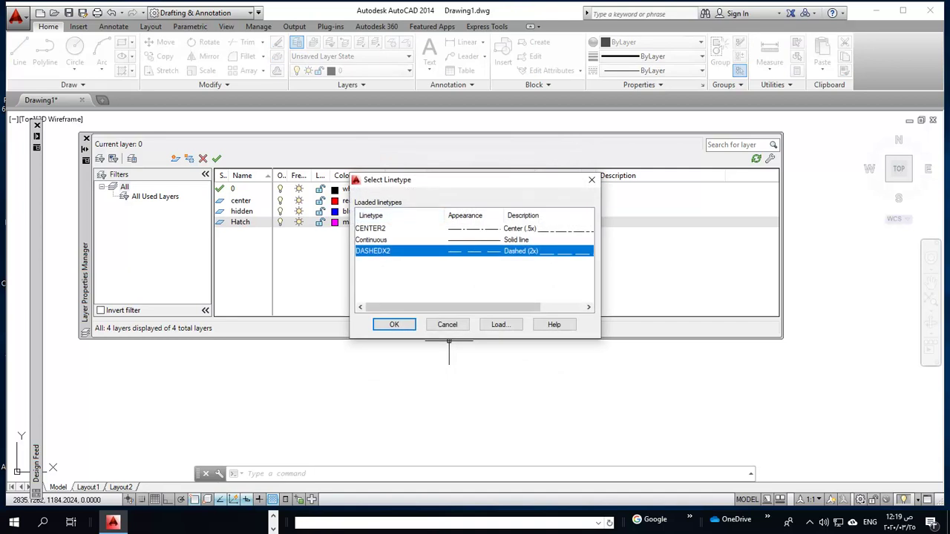
{"action": "left_click", "coordinate": [371, 240]}
{"action": "left_click", "coordinate": [394, 324]}
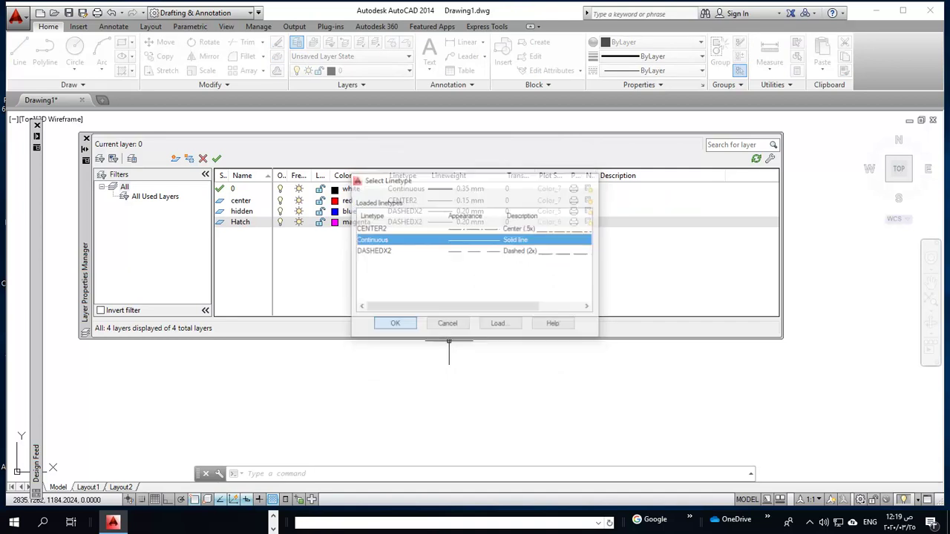
{"action": "left_click", "coordinate": [468, 221]}
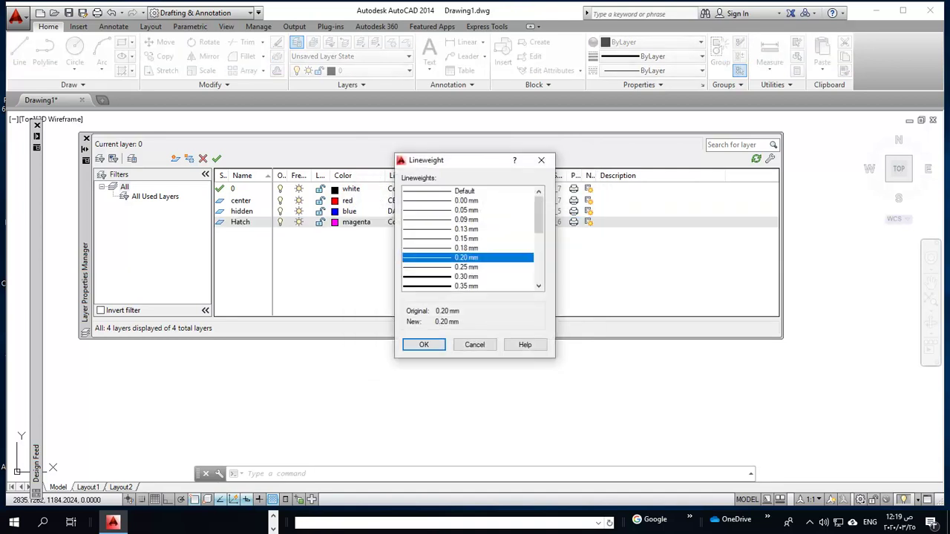
{"action": "left_click", "coordinate": [466, 238]}
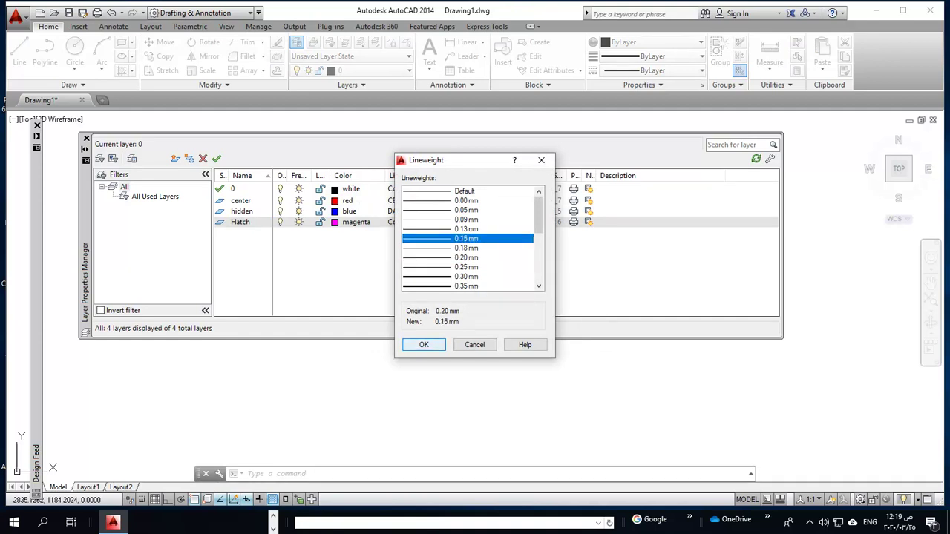
{"action": "left_click", "coordinate": [424, 345]}
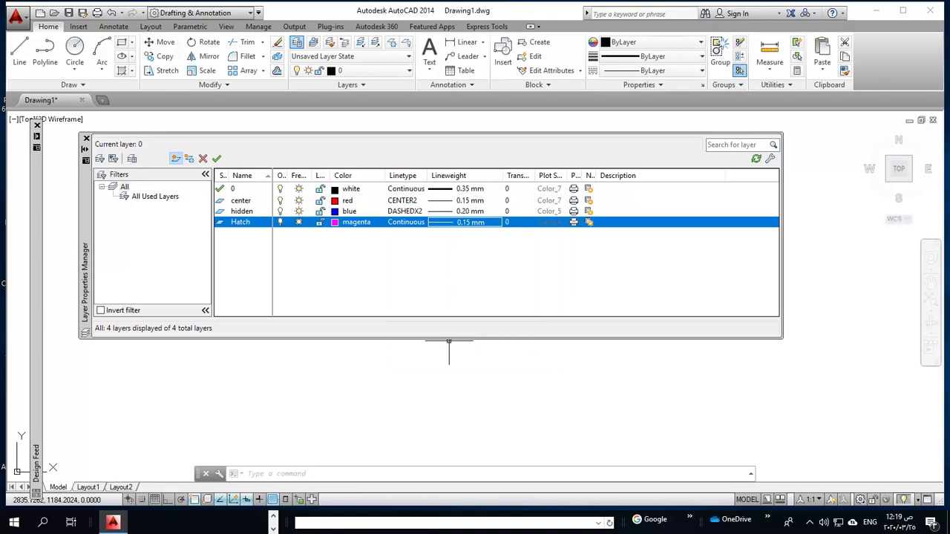
{"action": "left_click", "coordinate": [175, 158]}
Step: Name the new layer Dim with white colour, Continuous linetype and Default lineweight
{"action": "type", "text": "Dim"}
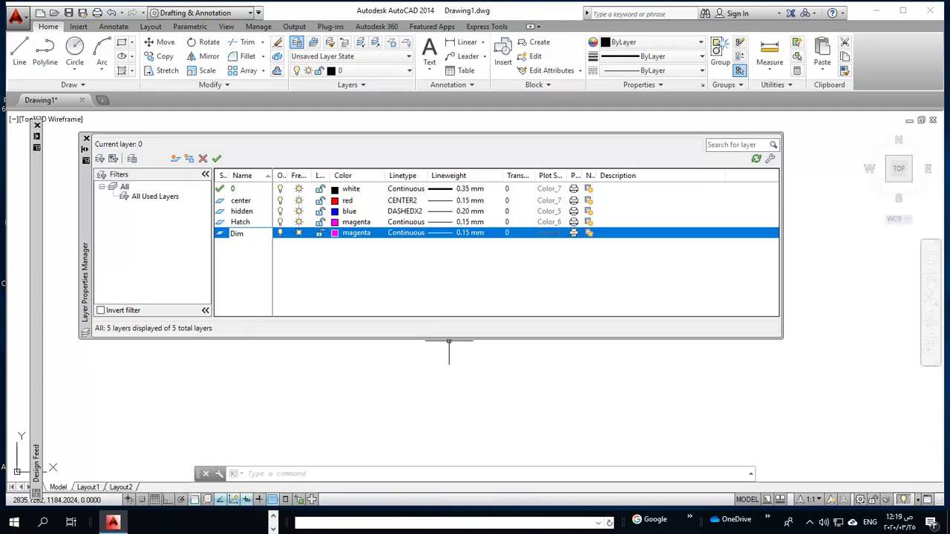
{"action": "left_click", "coordinate": [349, 233]}
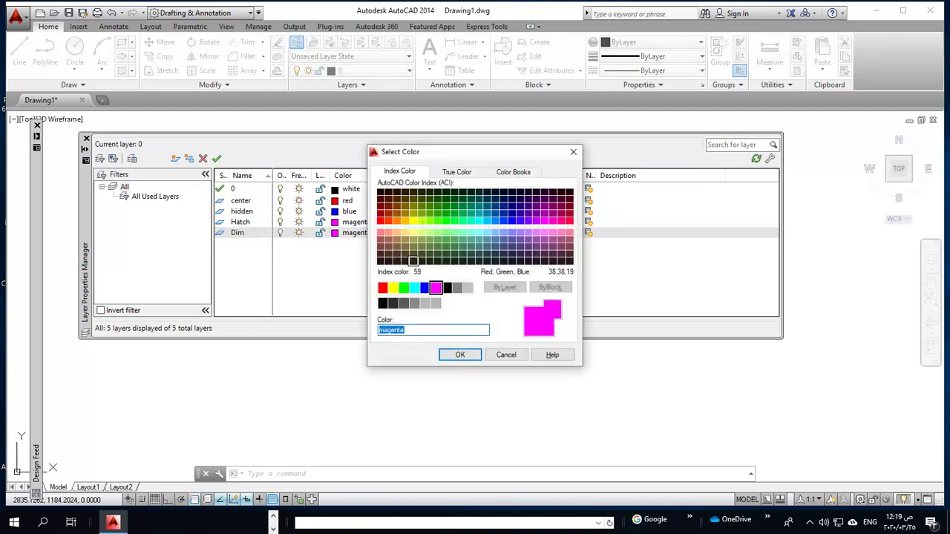
{"action": "left_click", "coordinate": [446, 287]}
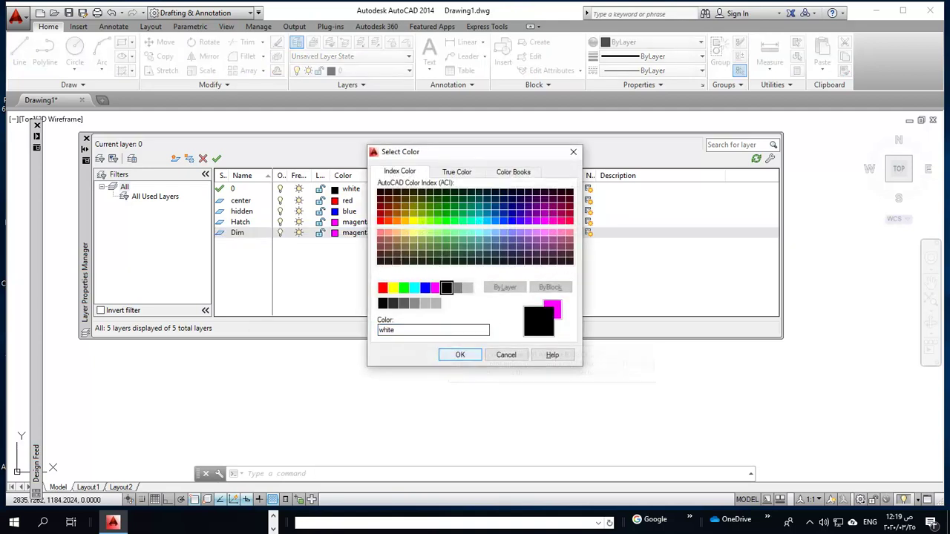
{"action": "left_click", "coordinate": [460, 355]}
{"action": "left_click", "coordinate": [402, 232]}
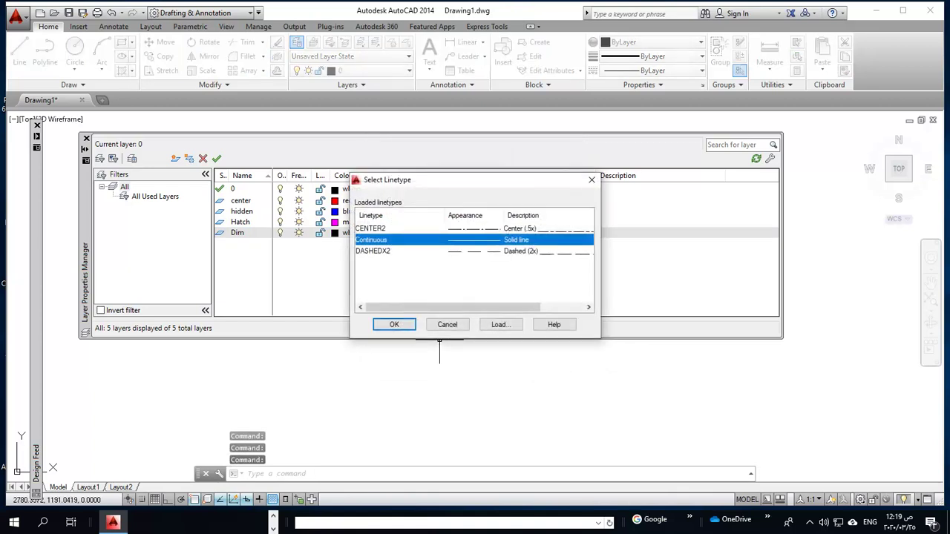
{"action": "left_click", "coordinate": [394, 325]}
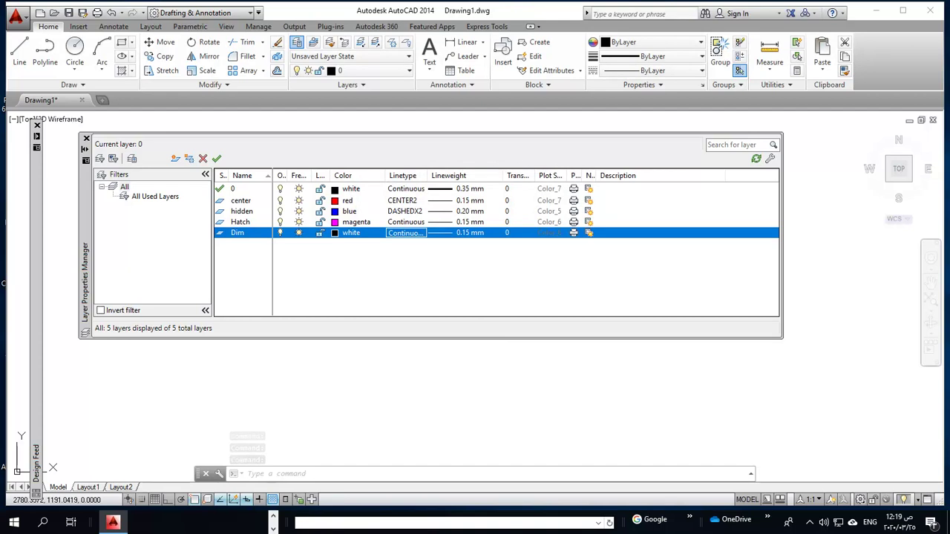
{"action": "left_click", "coordinate": [466, 233]}
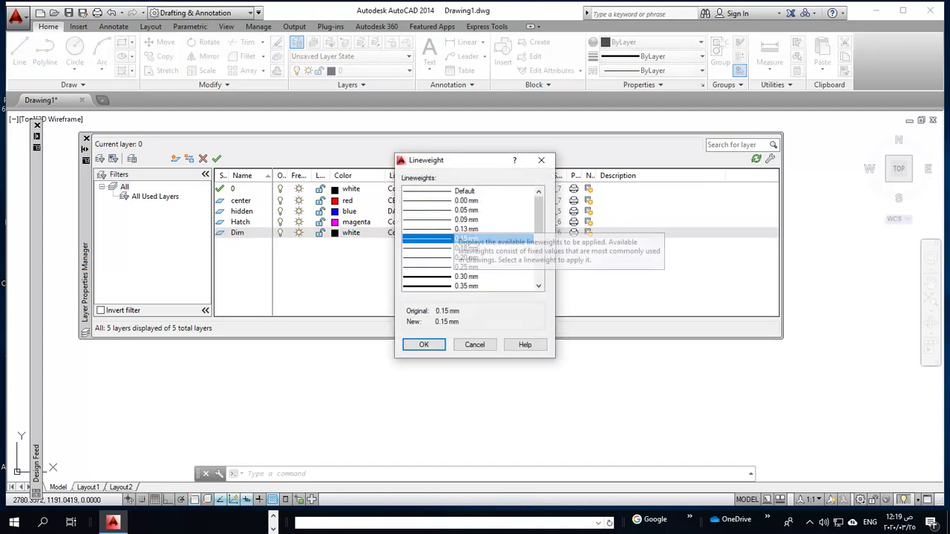
{"action": "left_click", "coordinate": [464, 191]}
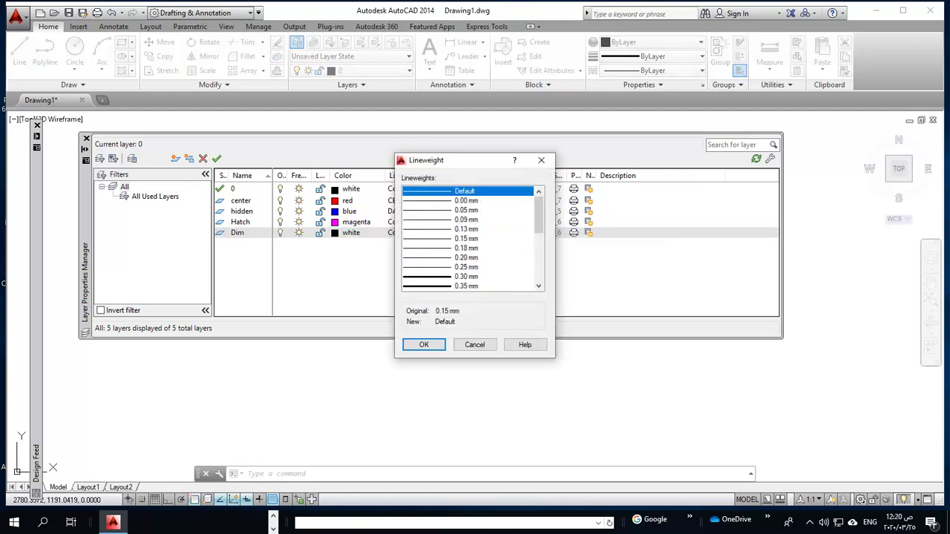
{"action": "left_click", "coordinate": [407, 343]}
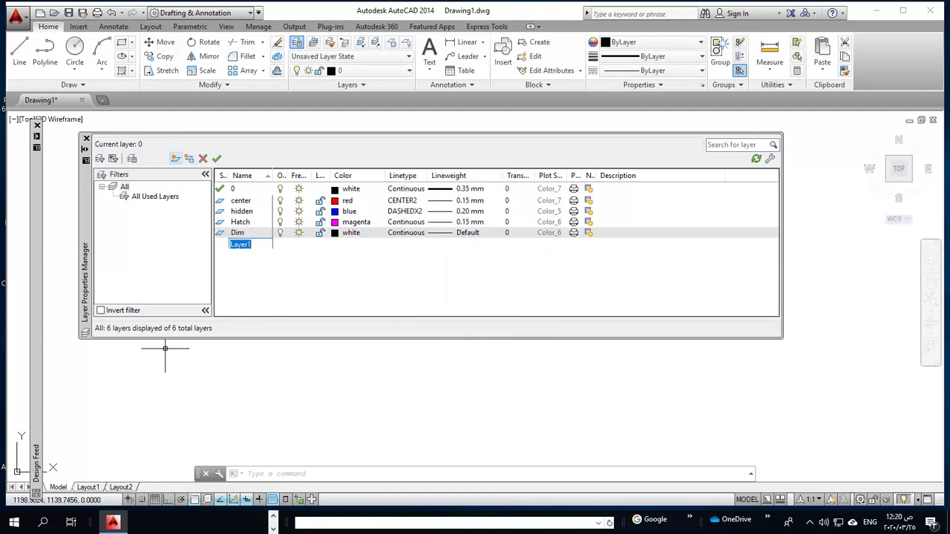
Step: Add a new layer named Phantom and choose red as its colour
{"action": "left_click", "coordinate": [176, 158]}
{"action": "type", "text": "Pham"}
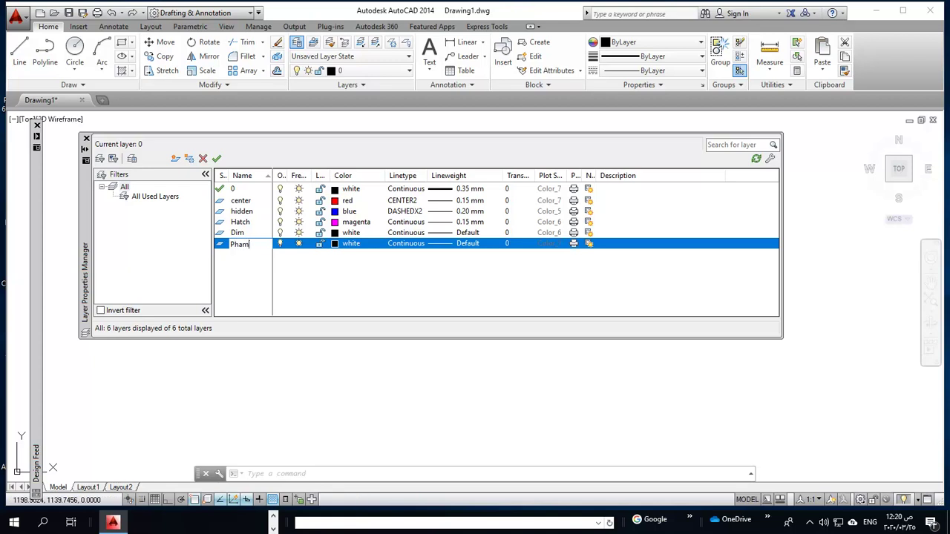
{"action": "key", "text": "BackSpace"}
{"action": "type", "text": "nton"}
{"action": "key", "text": "Return"}
{"action": "key", "text": "BackSpace"}
{"action": "type", "text": "m"}
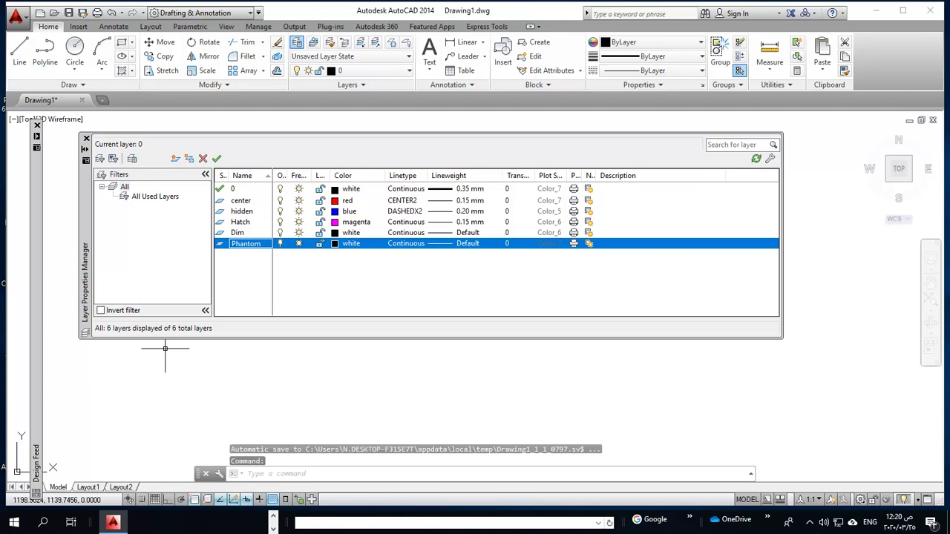
{"action": "left_click", "coordinate": [351, 244]}
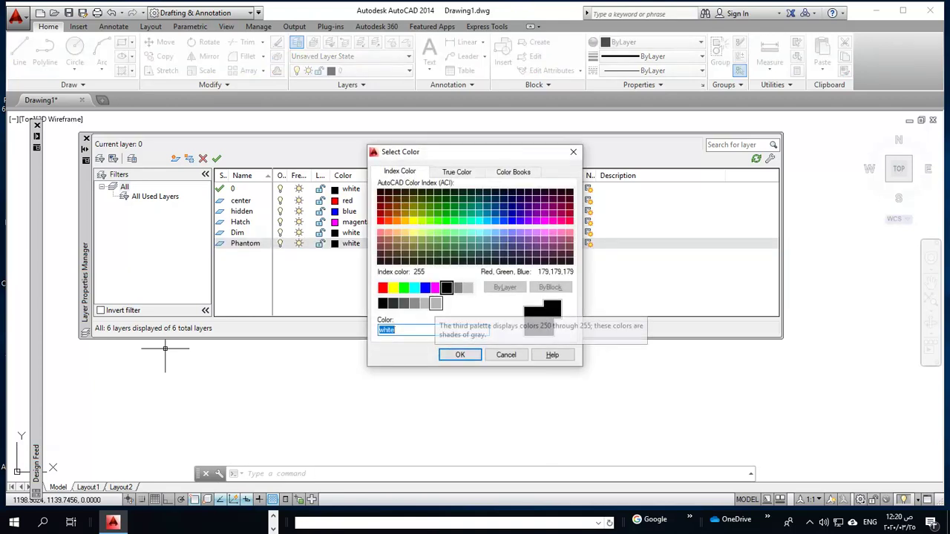
{"action": "left_click", "coordinate": [383, 288]}
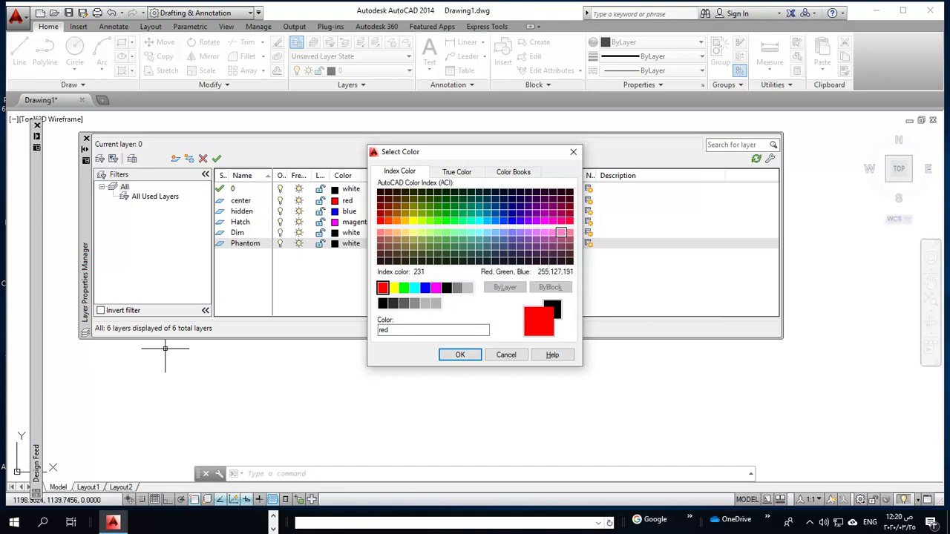
Step: Confirm red for the Phantom layer, then clear the error messages and the pending selection
{"action": "left_click", "coordinate": [460, 355]}
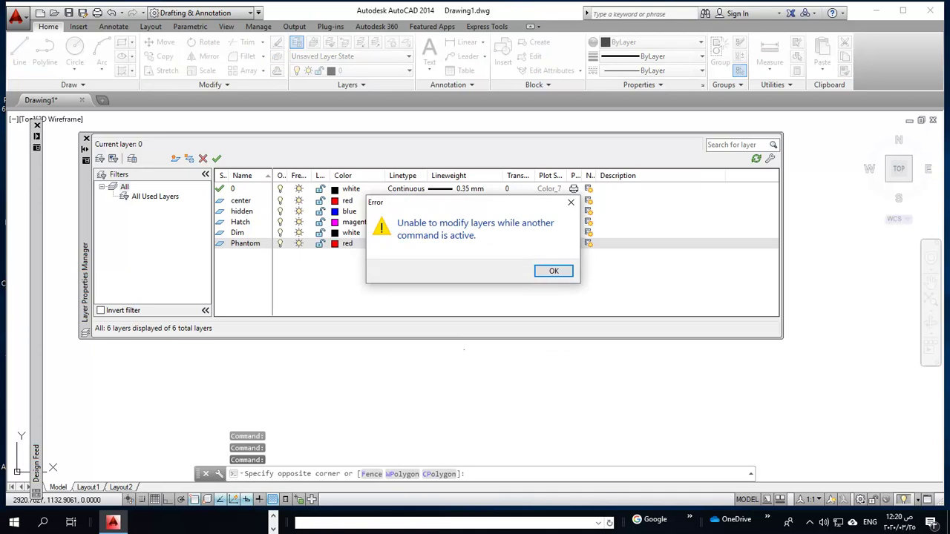
{"action": "key", "text": "Return"}
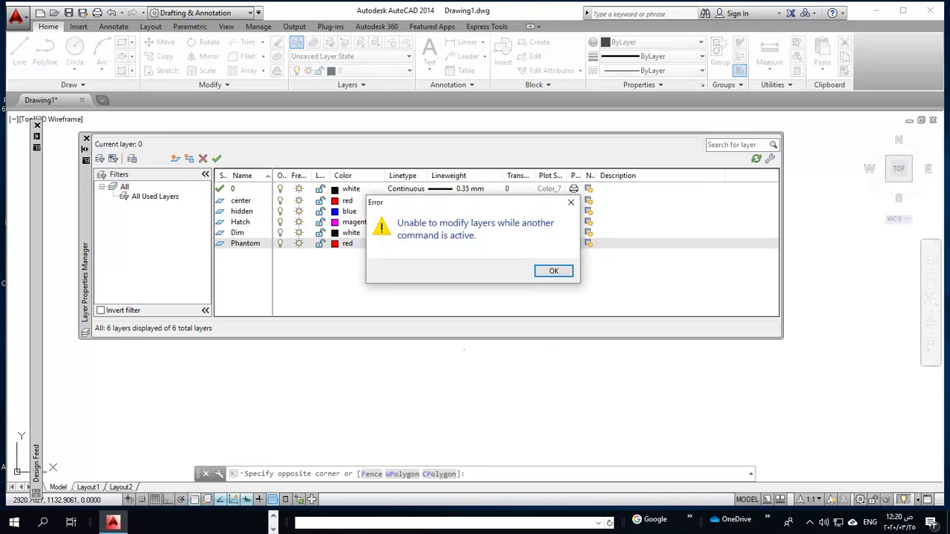
{"action": "key", "text": "Return"}
{"action": "key", "text": "Return"}
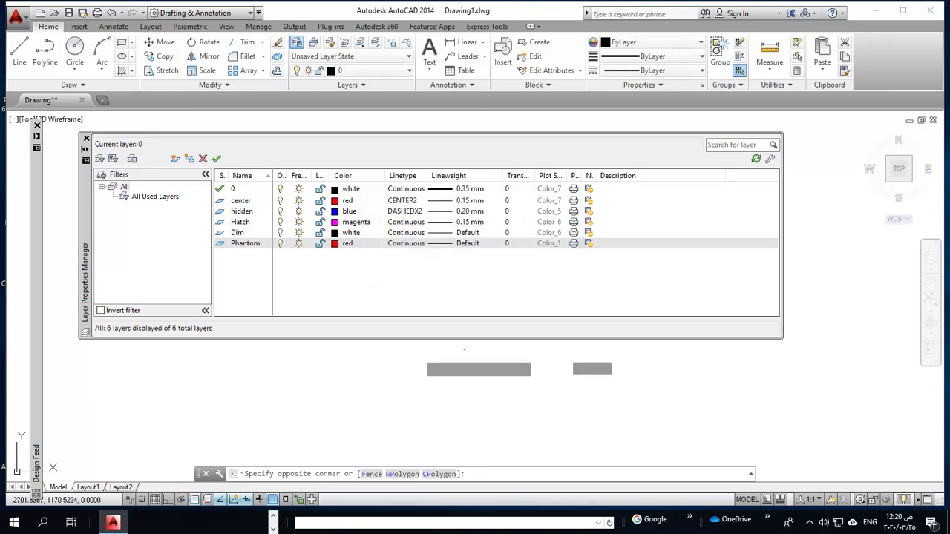
{"action": "left_click", "coordinate": [347, 414]}
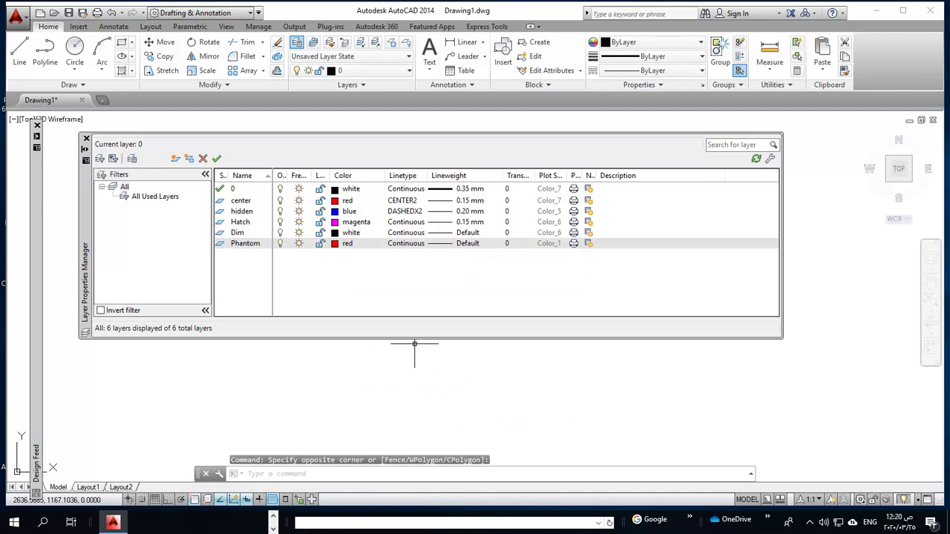
Step: Load the PHANTOM2 linetype and assign it to the Phantom layer
{"action": "left_click", "coordinate": [406, 244]}
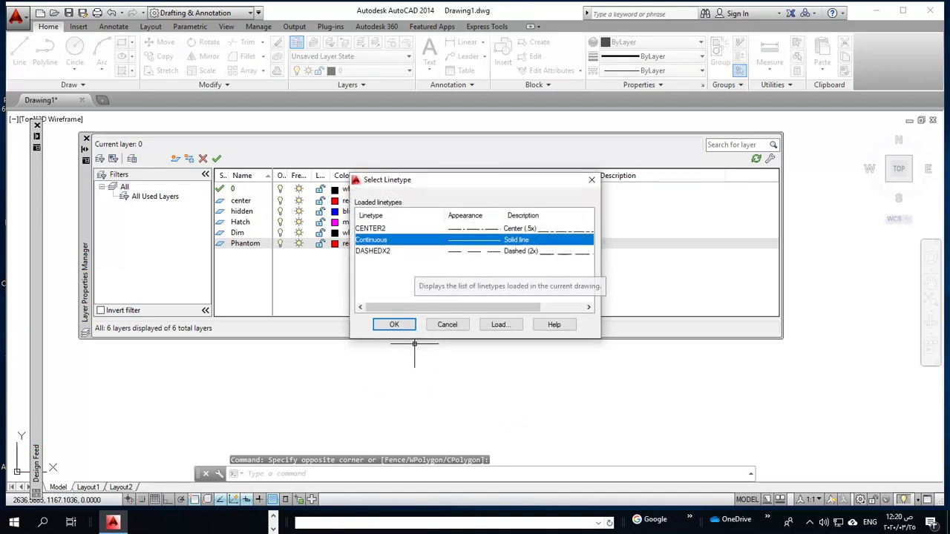
{"action": "left_click", "coordinate": [498, 324]}
{"action": "scroll", "coordinate": [445, 306], "scroll_direction": "down", "scroll_amount": 5}
{"action": "scroll", "coordinate": [445, 306], "scroll_direction": "down", "scroll_amount": 8}
{"action": "scroll", "coordinate": [445, 306], "scroll_direction": "down", "scroll_amount": 8}
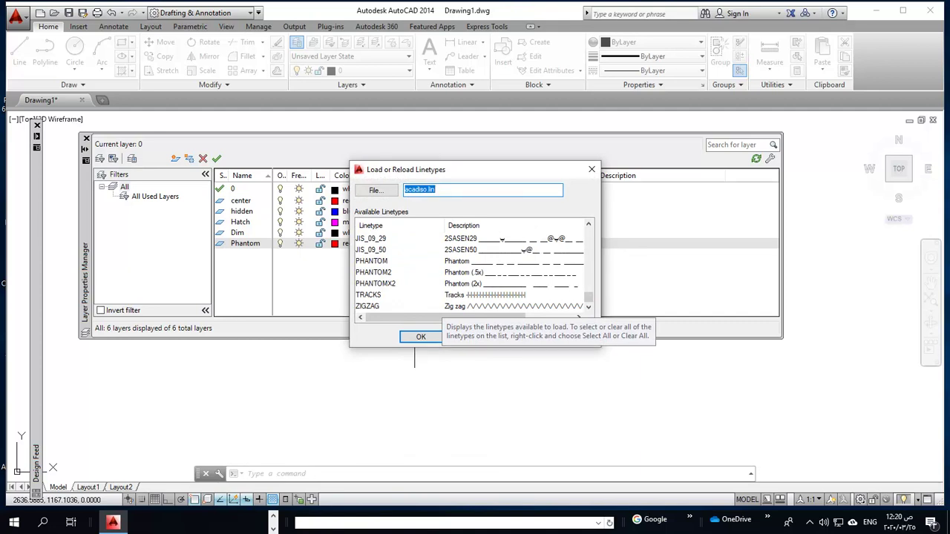
{"action": "left_click", "coordinate": [373, 272]}
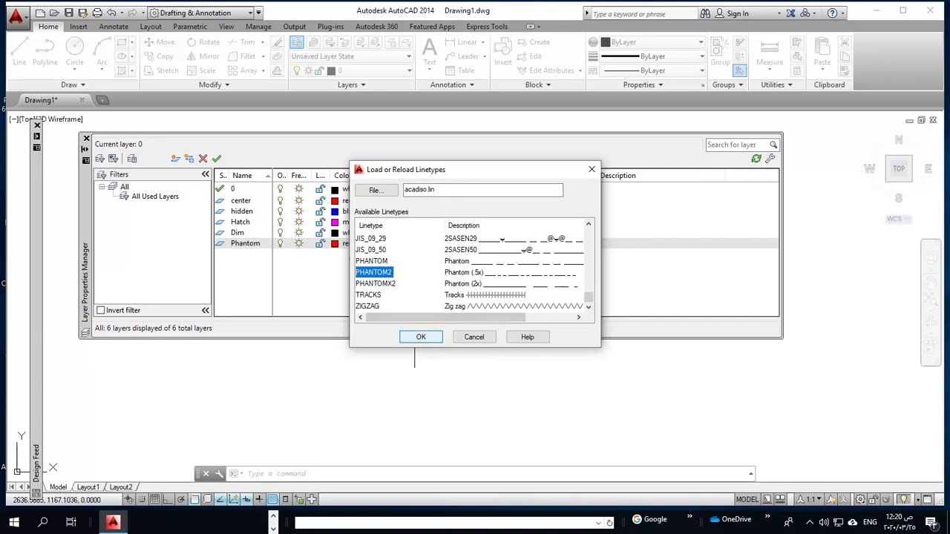
{"action": "left_click", "coordinate": [420, 337]}
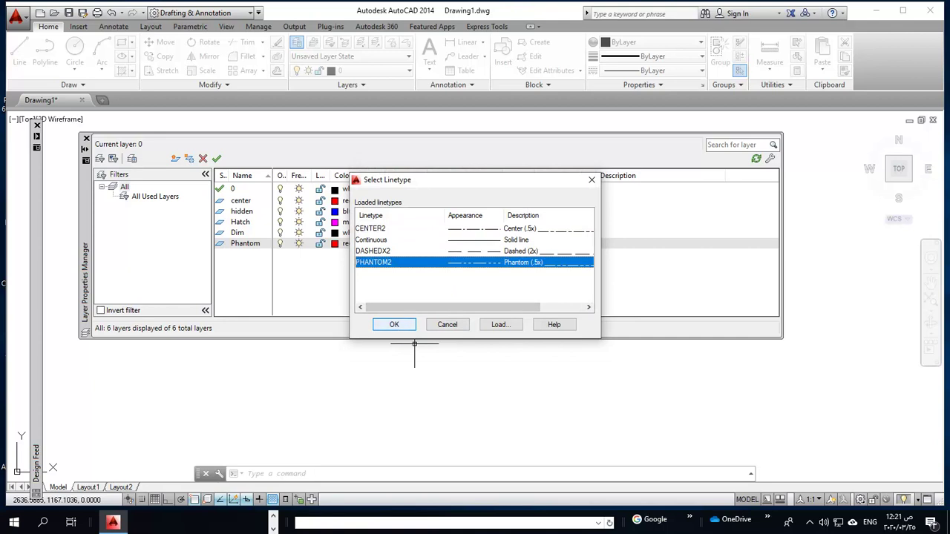
{"action": "left_click", "coordinate": [394, 324]}
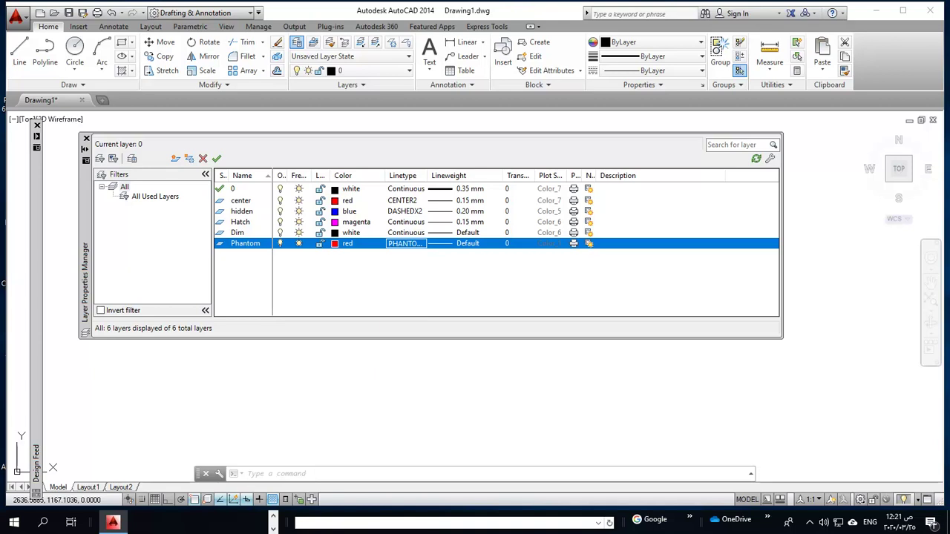
Step: Close the layer manager and draw a test rectangle on layer 0
{"action": "left_click", "coordinate": [86, 138]}
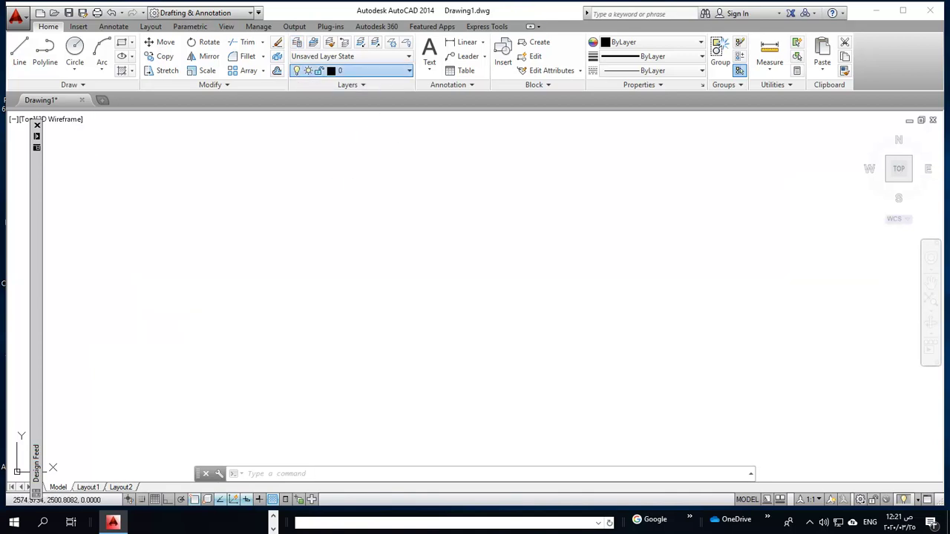
{"action": "left_click", "coordinate": [371, 71]}
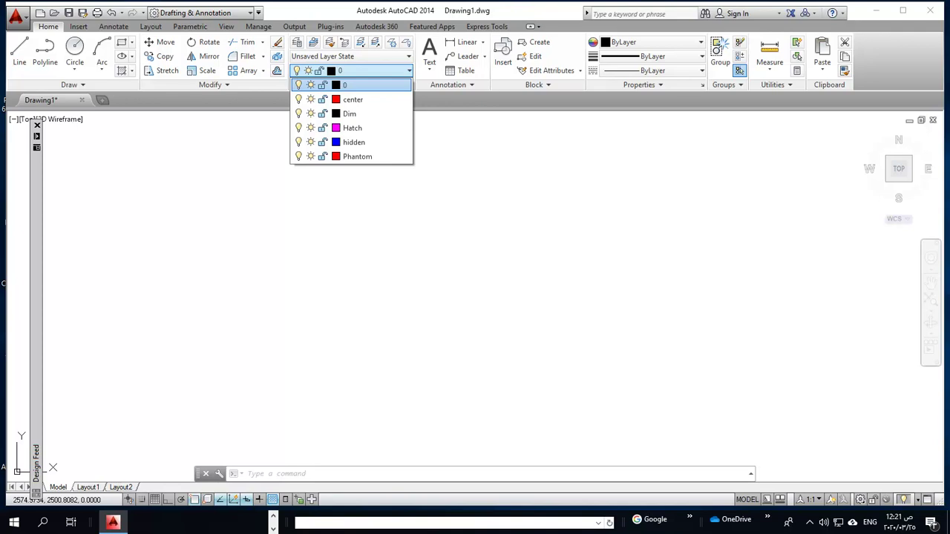
{"action": "key", "text": "Escape"}
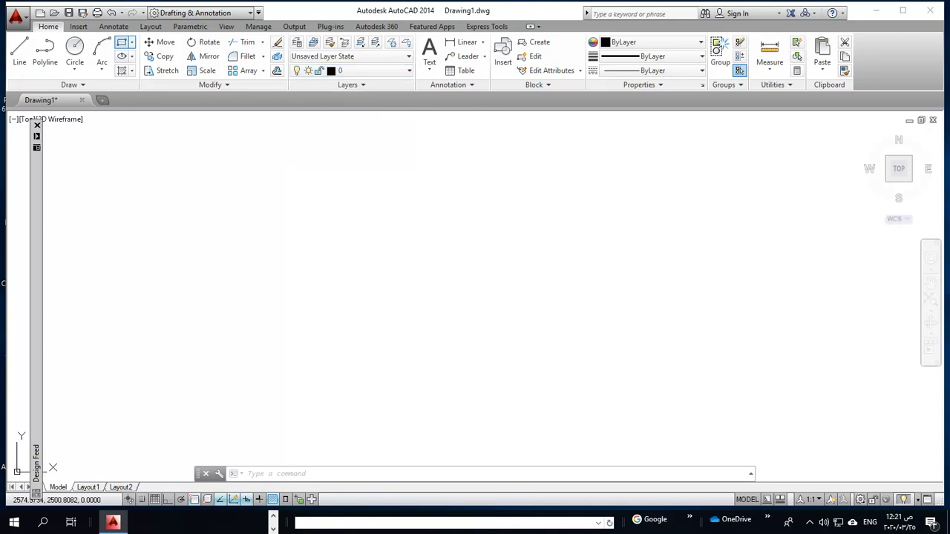
{"action": "left_click", "coordinate": [121, 42]}
{"action": "left_click", "coordinate": [276, 355]}
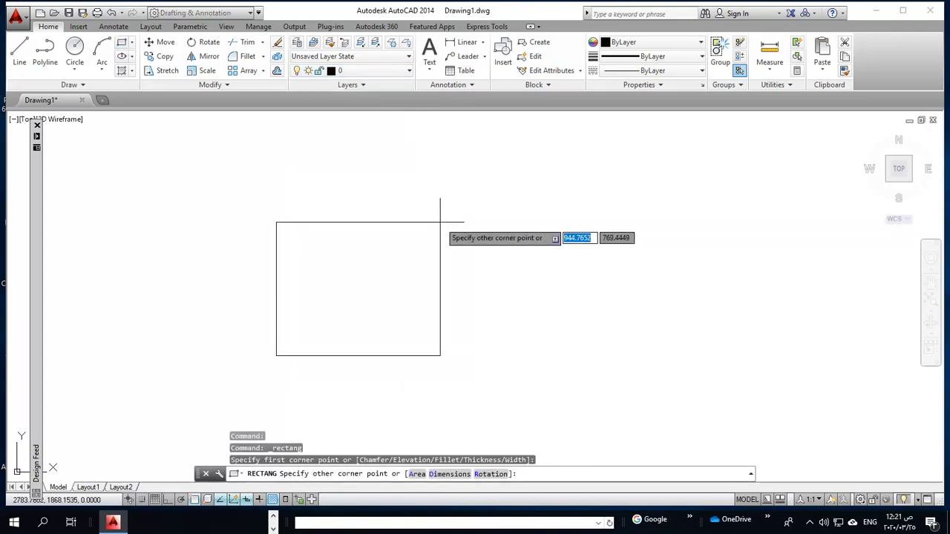
{"action": "left_click", "coordinate": [440, 222]}
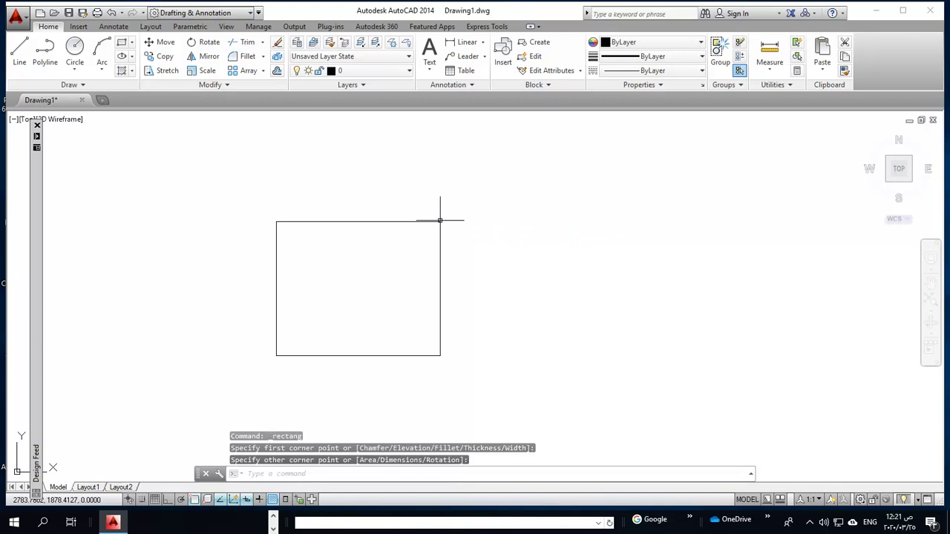
Step: Move the test rectangle onto the red center layer
{"action": "left_click", "coordinate": [368, 266]}
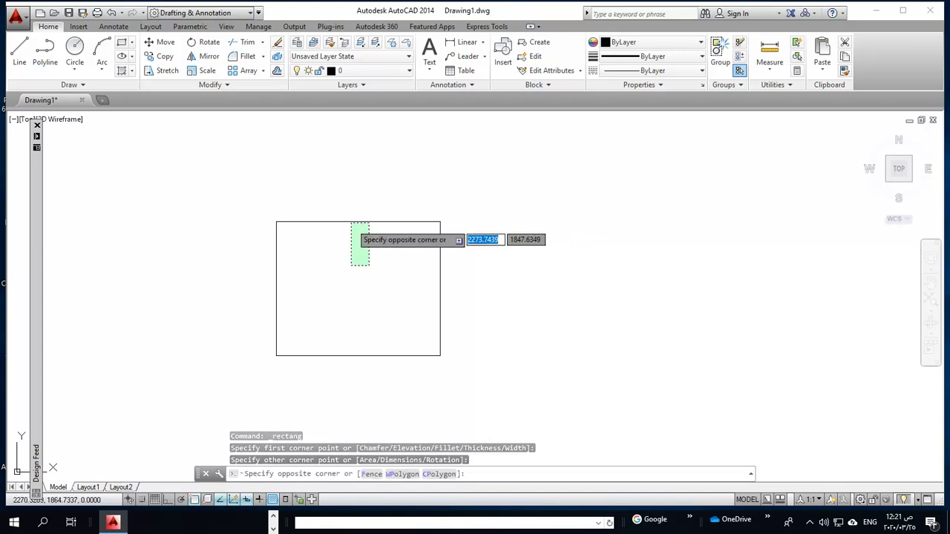
{"action": "left_click", "coordinate": [351, 214]}
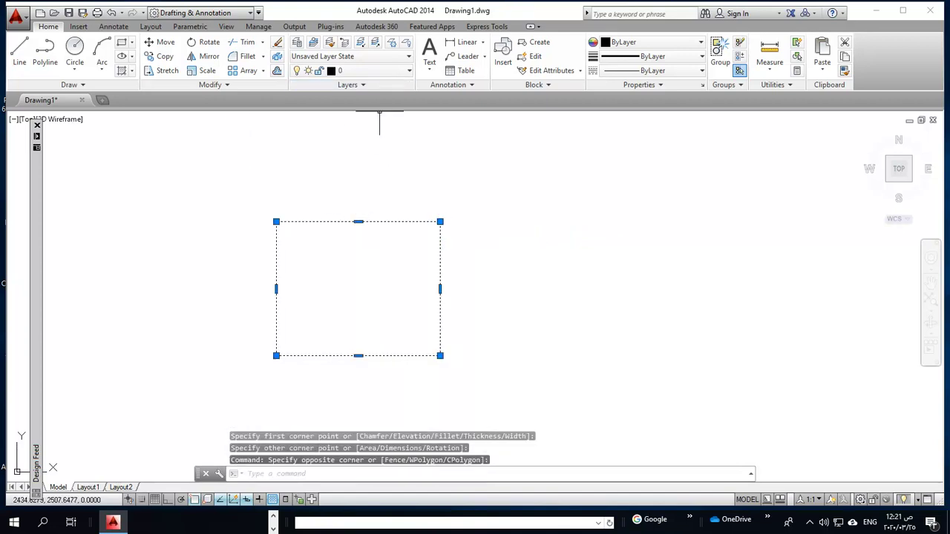
{"action": "left_click", "coordinate": [371, 71]}
{"action": "left_click", "coordinate": [353, 99]}
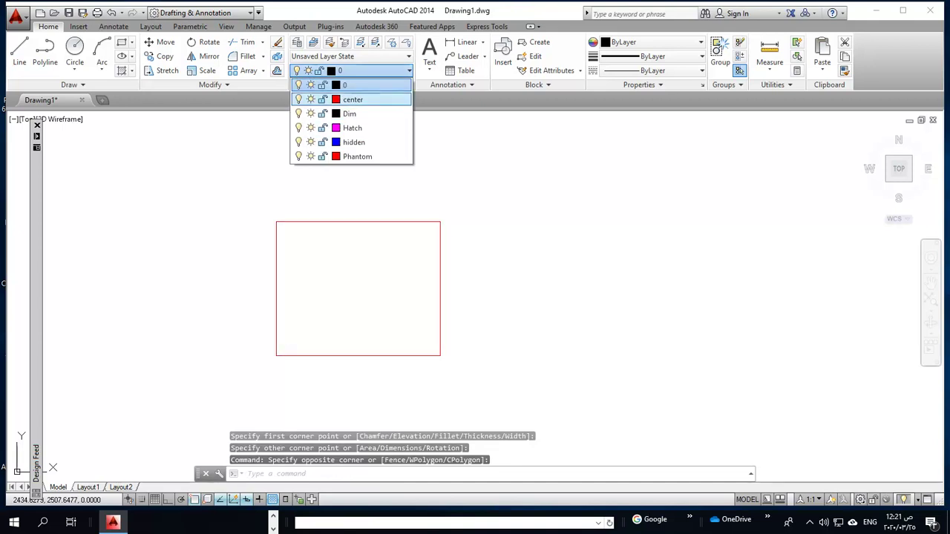
{"action": "left_click", "coordinate": [353, 100]}
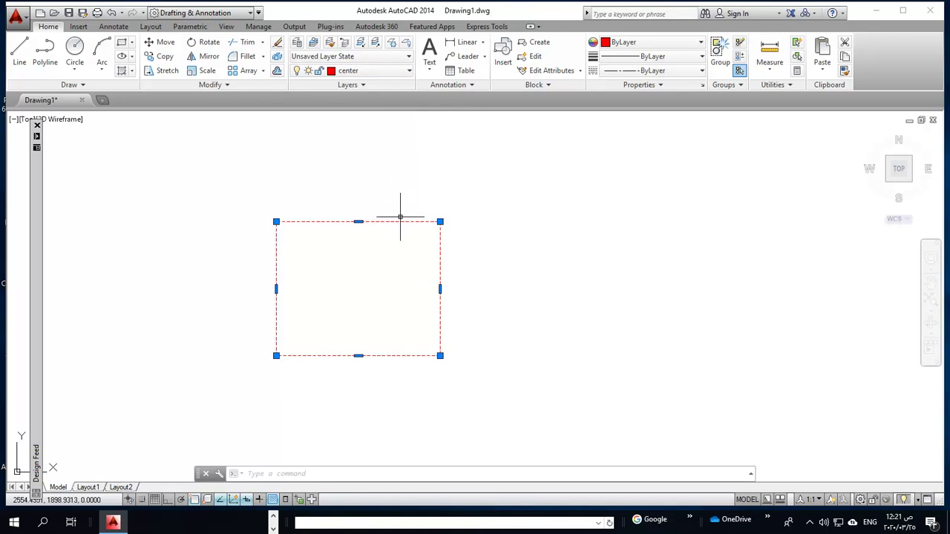
Step: Reselect the test rectangle and delete it
{"action": "scroll", "coordinate": [379, 247], "scroll_direction": "up", "scroll_amount": 4}
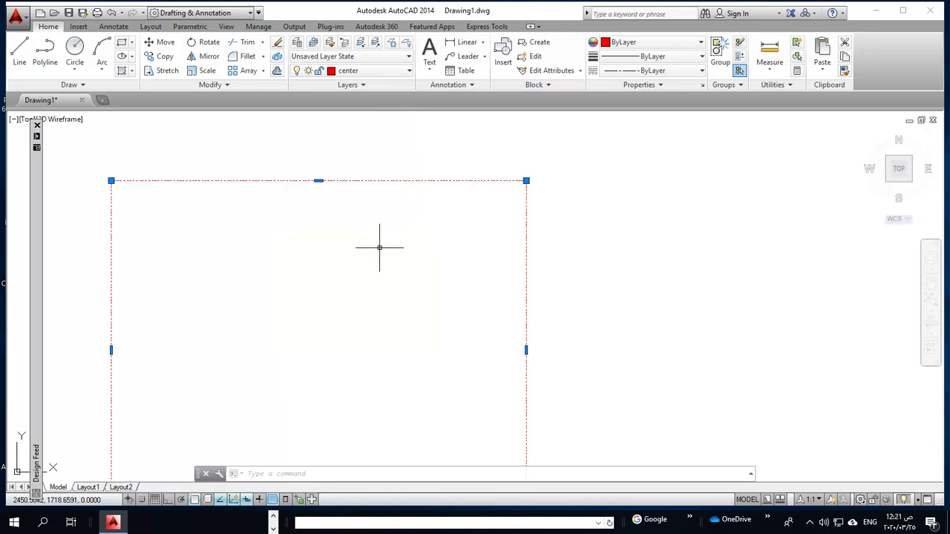
{"action": "left_click", "coordinate": [380, 247]}
{"action": "key", "text": "Escape"}
{"action": "left_click", "coordinate": [377, 236]}
{"action": "left_click", "coordinate": [328, 164]}
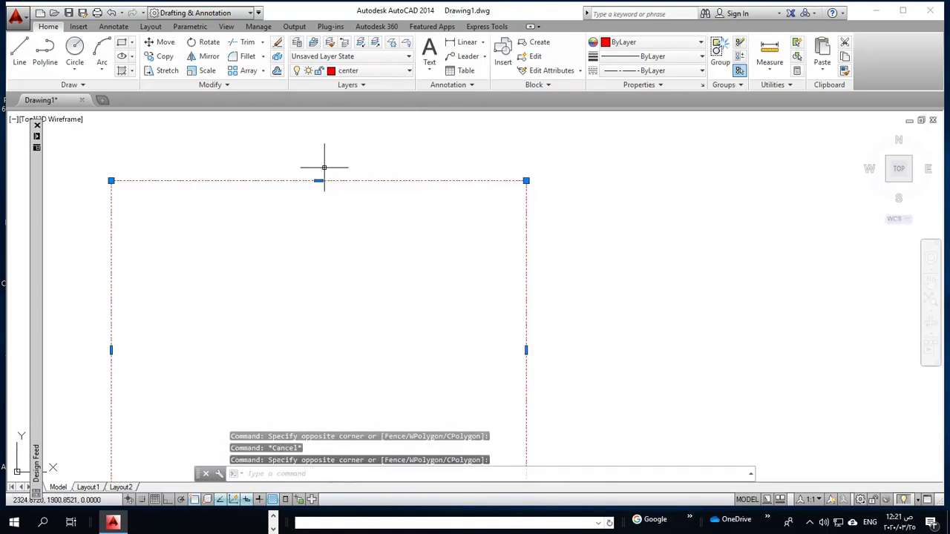
{"action": "key", "text": "Delete"}
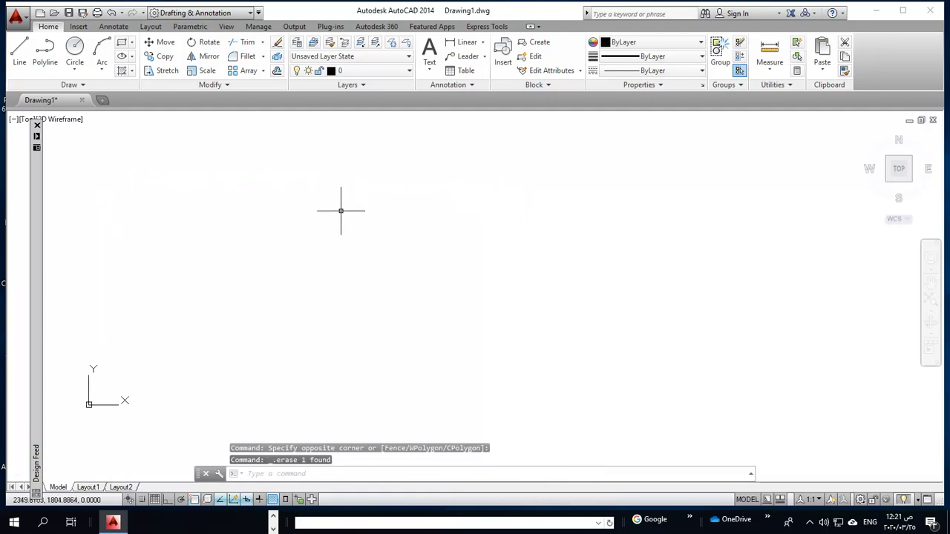
Step: Draw a new 100 by 100 square
{"action": "left_click", "coordinate": [121, 41]}
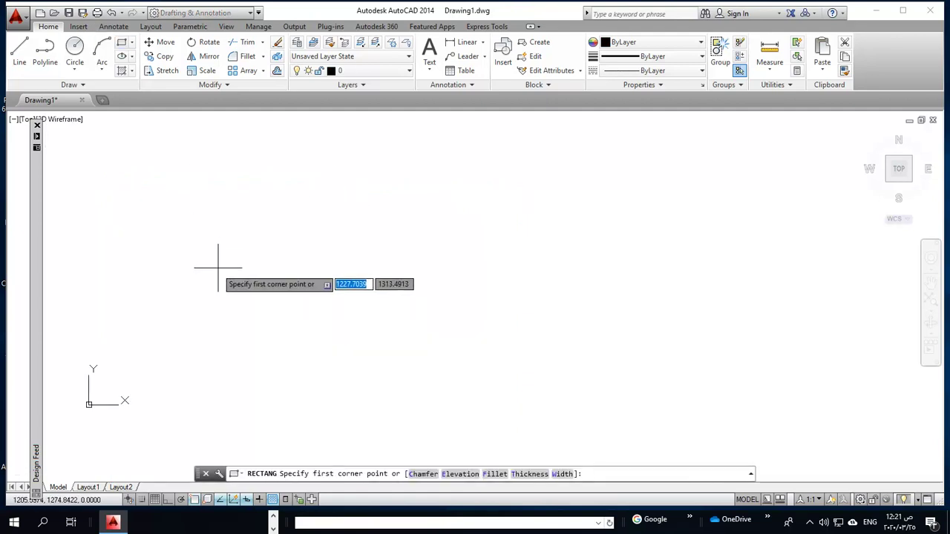
{"action": "left_click", "coordinate": [202, 297]}
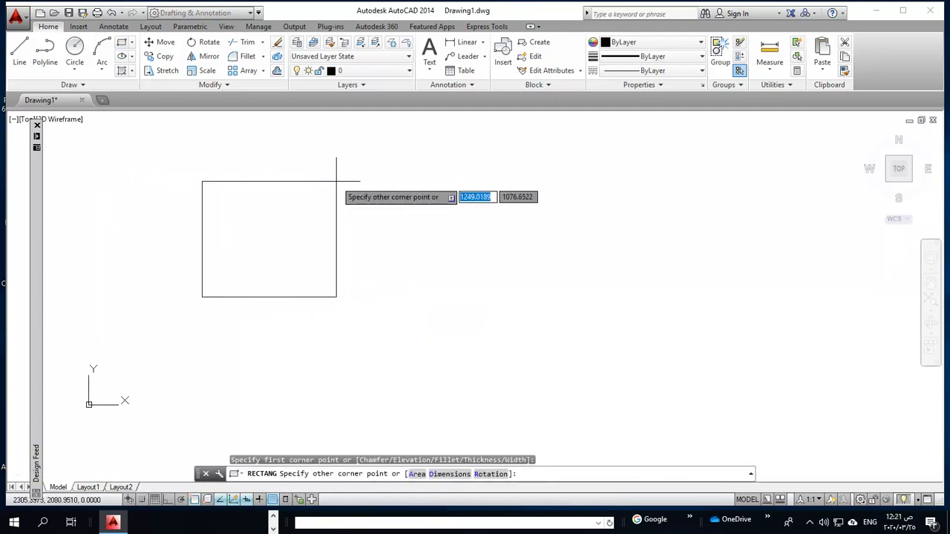
{"action": "type", "text": "100"}
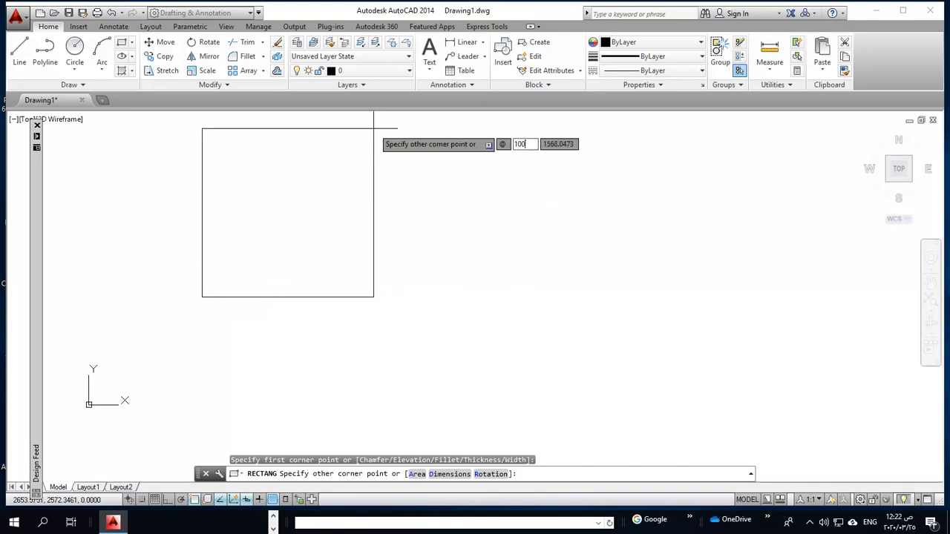
{"action": "key", "text": "Return"}
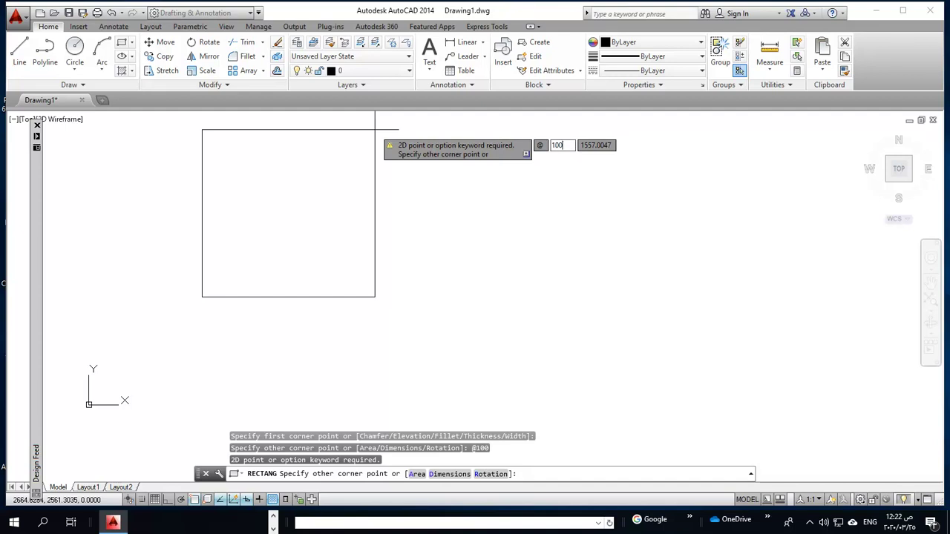
{"action": "key", "text": "Tab"}
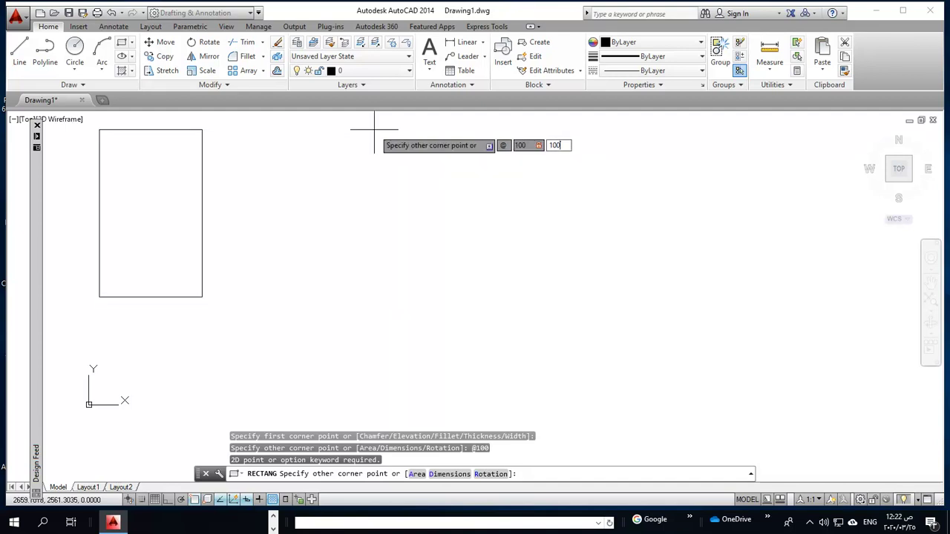
{"action": "key", "text": "Return"}
Step: Put the square on the center layer, then deselect it
{"action": "scroll", "coordinate": [197, 311], "scroll_direction": "up", "scroll_amount": 3}
{"action": "scroll", "coordinate": [206, 270], "scroll_direction": "up", "scroll_amount": 5}
{"action": "scroll", "coordinate": [230, 271], "scroll_direction": "up", "scroll_amount": 3}
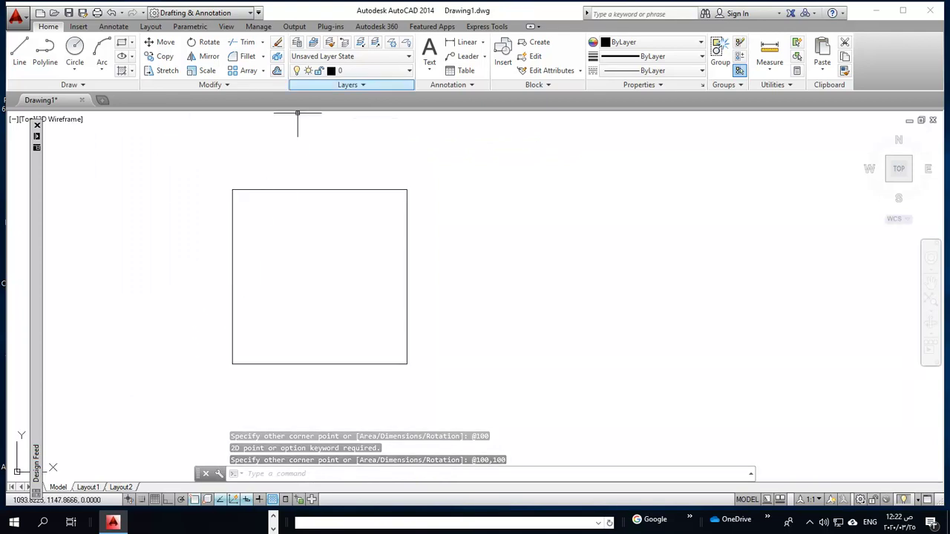
{"action": "left_click", "coordinate": [412, 244]}
{"action": "left_click", "coordinate": [394, 249]}
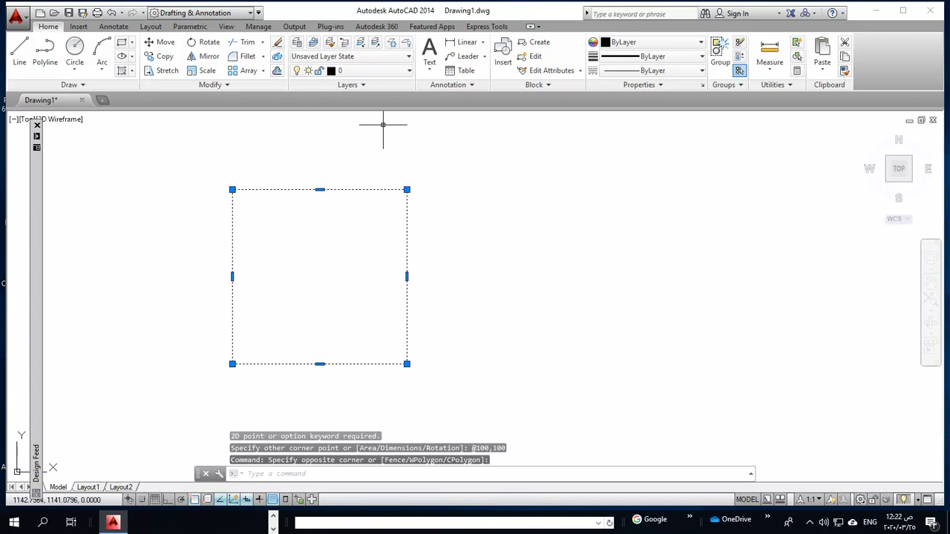
{"action": "left_click", "coordinate": [356, 71]}
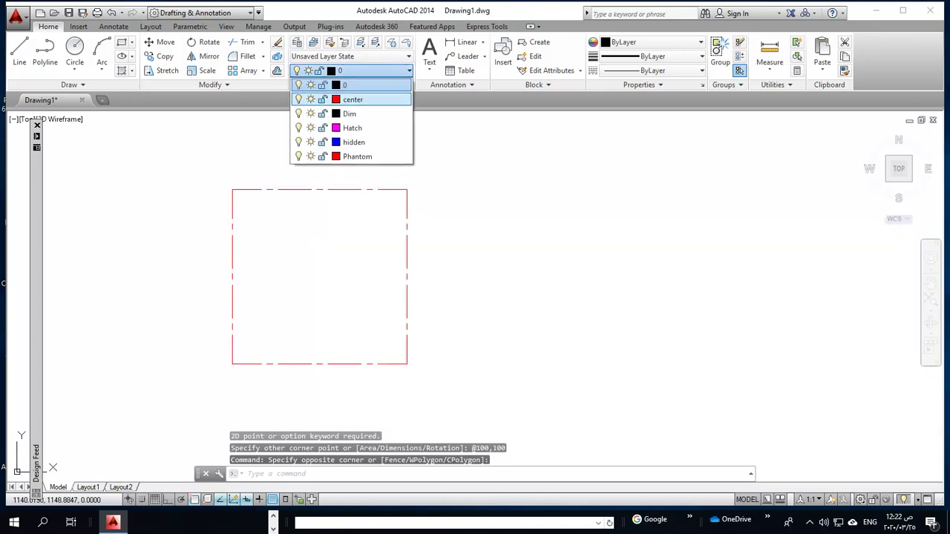
{"action": "left_click", "coordinate": [356, 98]}
{"action": "key", "text": "Escape"}
Step: Move the square back to layer 0 and deselect it
{"action": "left_click", "coordinate": [450, 244]}
{"action": "left_click", "coordinate": [398, 210]}
{"action": "left_click", "coordinate": [356, 70]}
{"action": "left_click", "coordinate": [345, 85]}
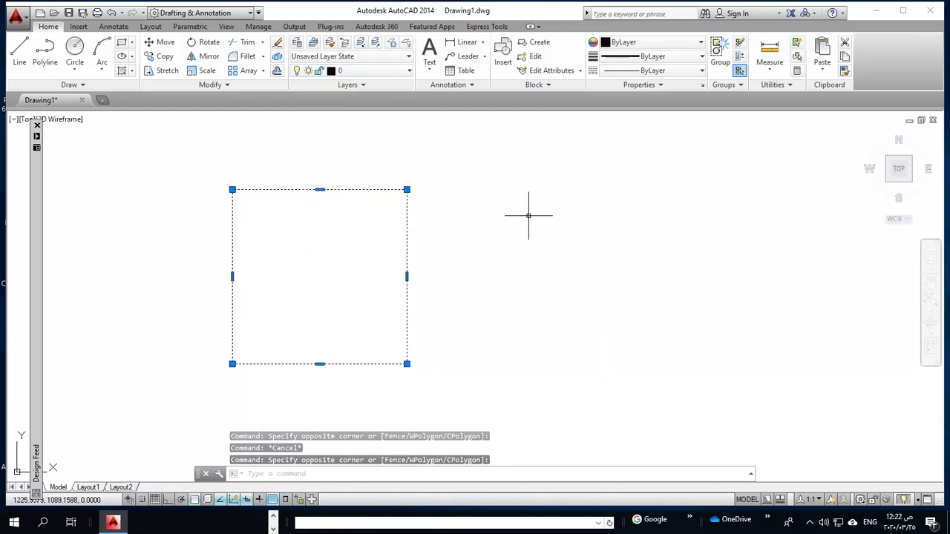
{"action": "key", "text": "Escape"}
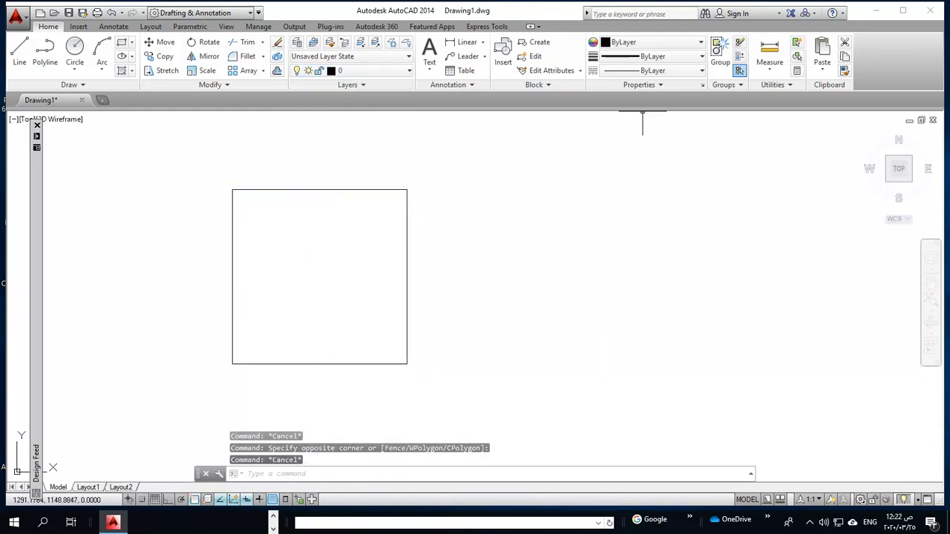
{"action": "left_click", "coordinate": [653, 42]}
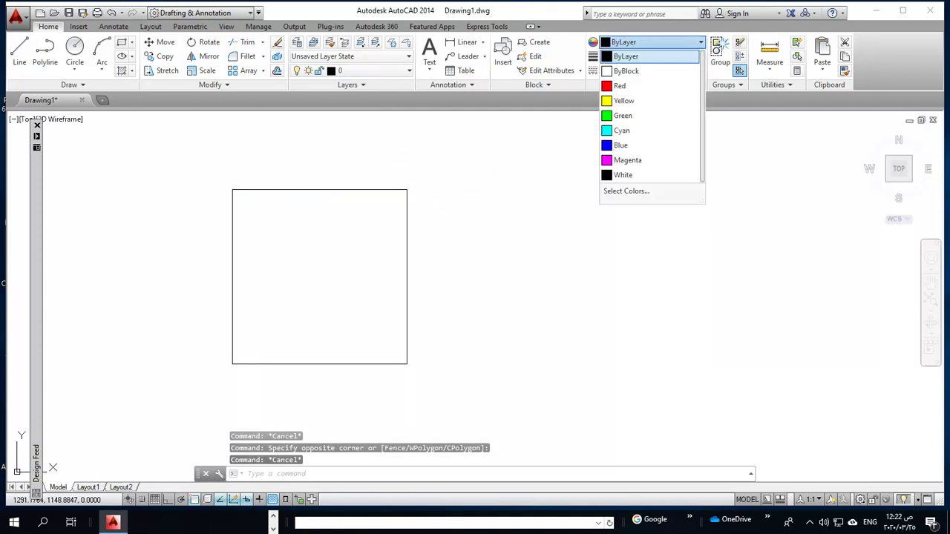
{"action": "left_click", "coordinate": [646, 57]}
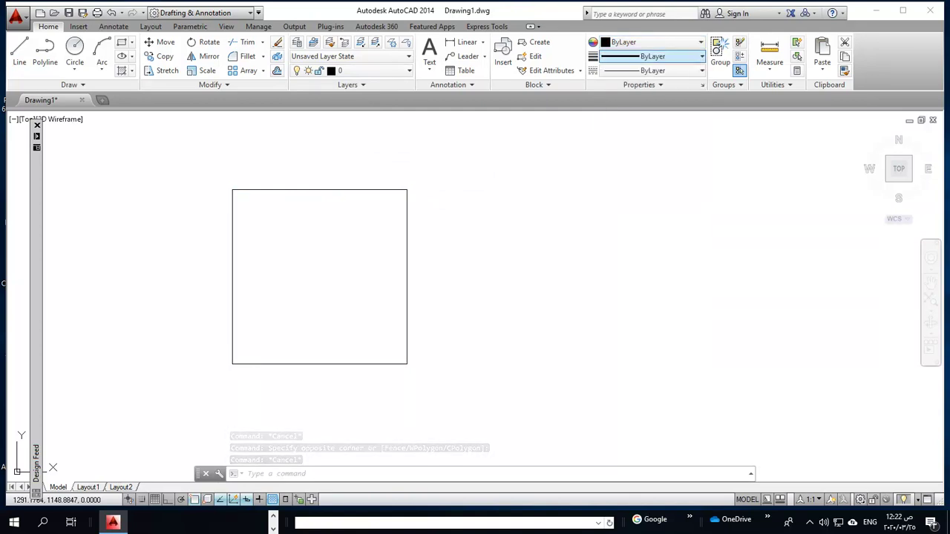
{"action": "left_click", "coordinate": [653, 56]}
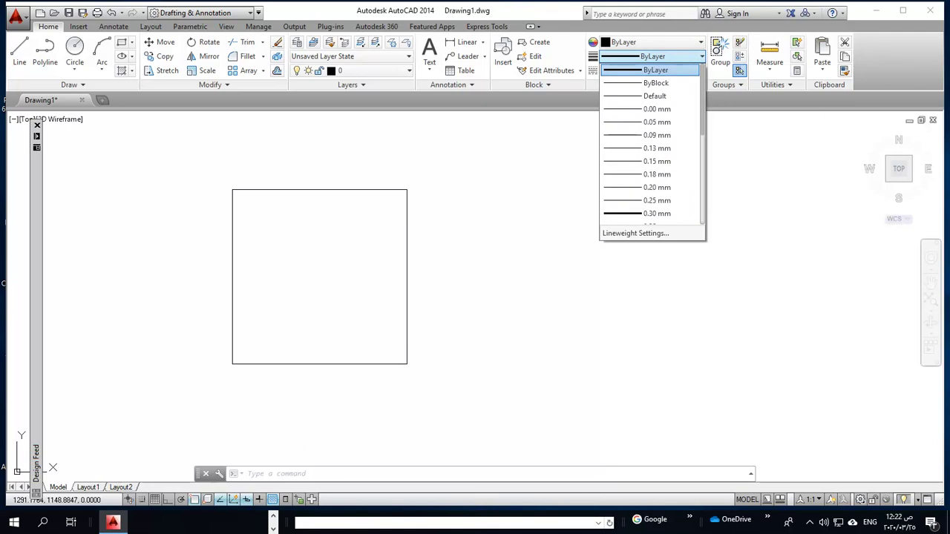
{"action": "left_click", "coordinate": [653, 69]}
{"action": "left_click", "coordinate": [653, 70]}
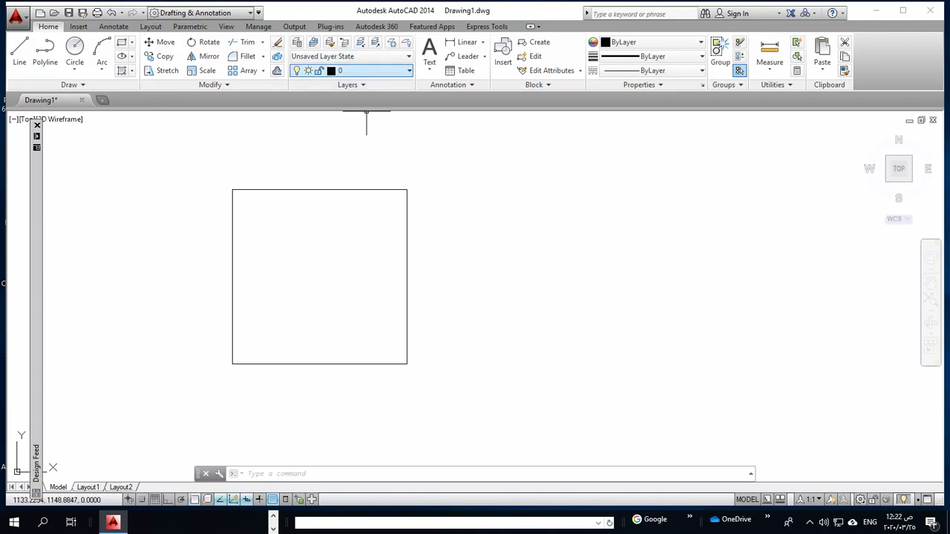
Step: Make center the current layer and draw a centre-radius circle inside the square
{"action": "left_click", "coordinate": [386, 72]}
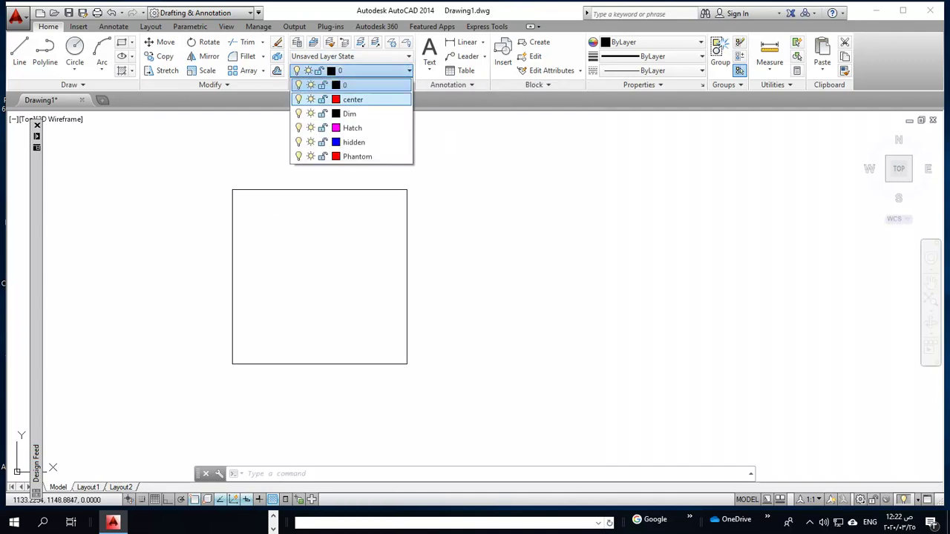
{"action": "left_click", "coordinate": [352, 99]}
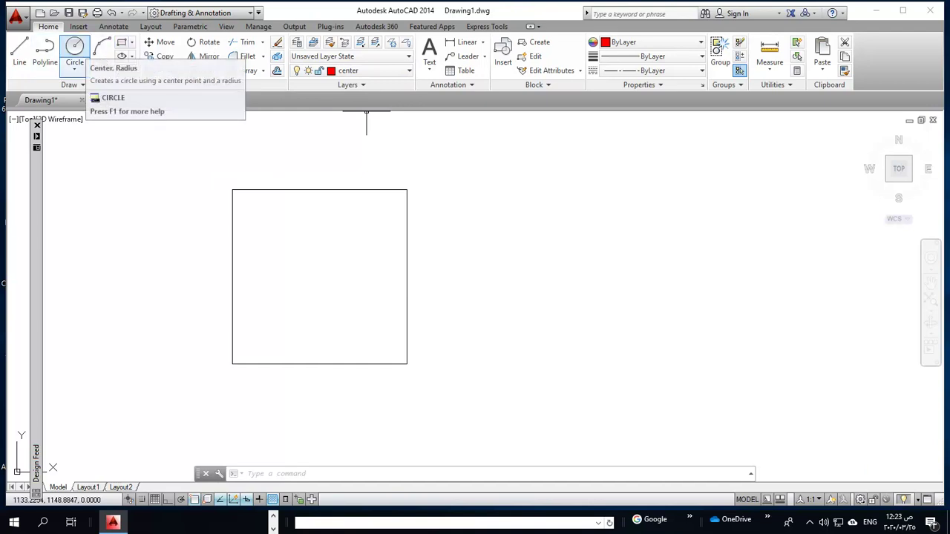
{"action": "left_click", "coordinate": [74, 48]}
{"action": "left_click", "coordinate": [313, 267]}
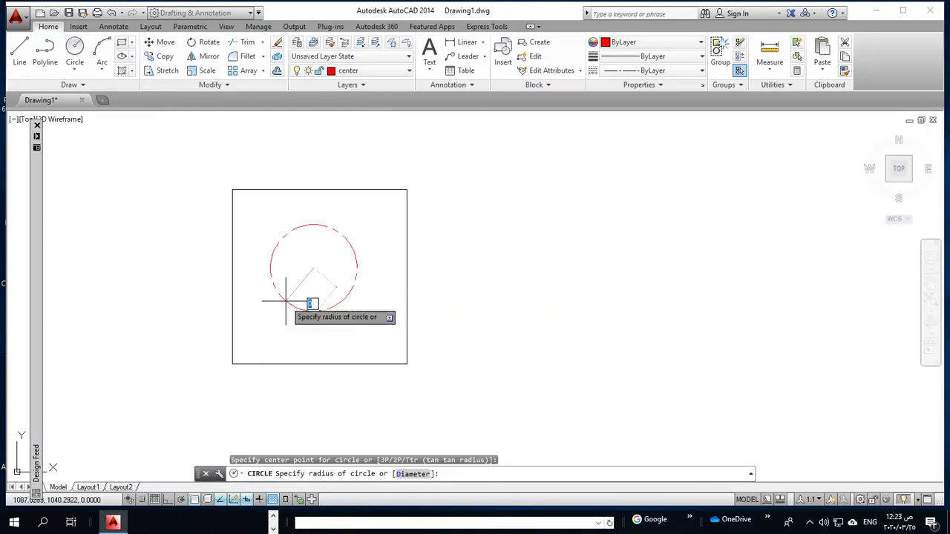
{"action": "left_click", "coordinate": [376, 259]}
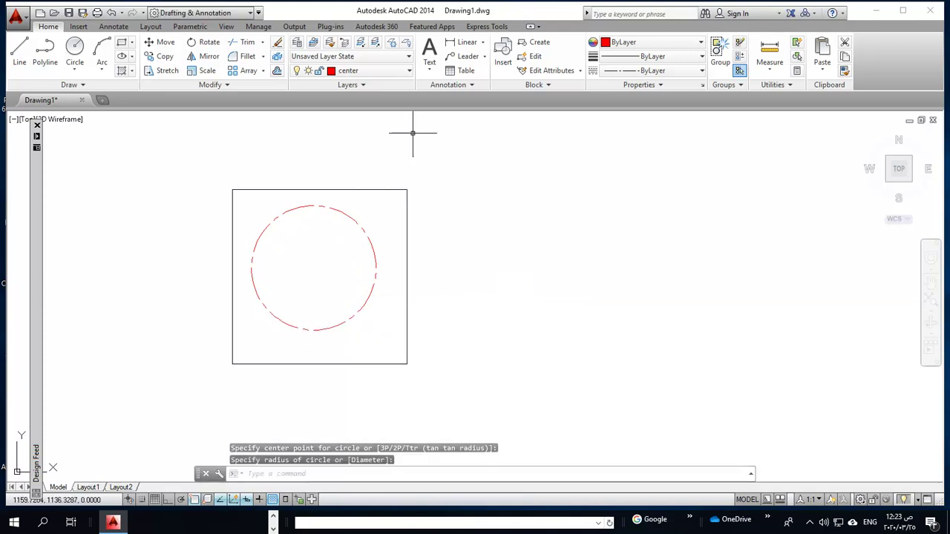
{"action": "left_click", "coordinate": [349, 70]}
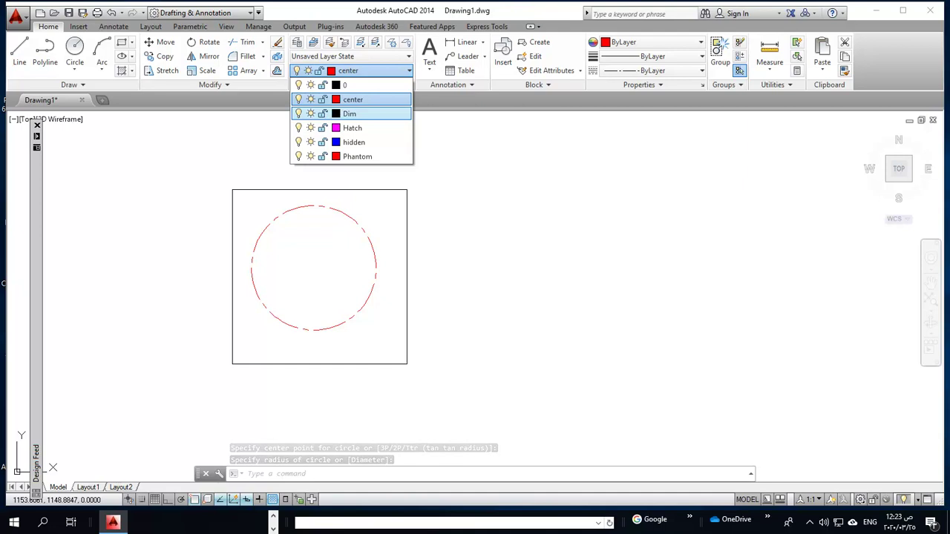
Step: Make hidden the current layer and draw a centre-based ellipse inside the red circle
{"action": "left_click", "coordinate": [354, 142]}
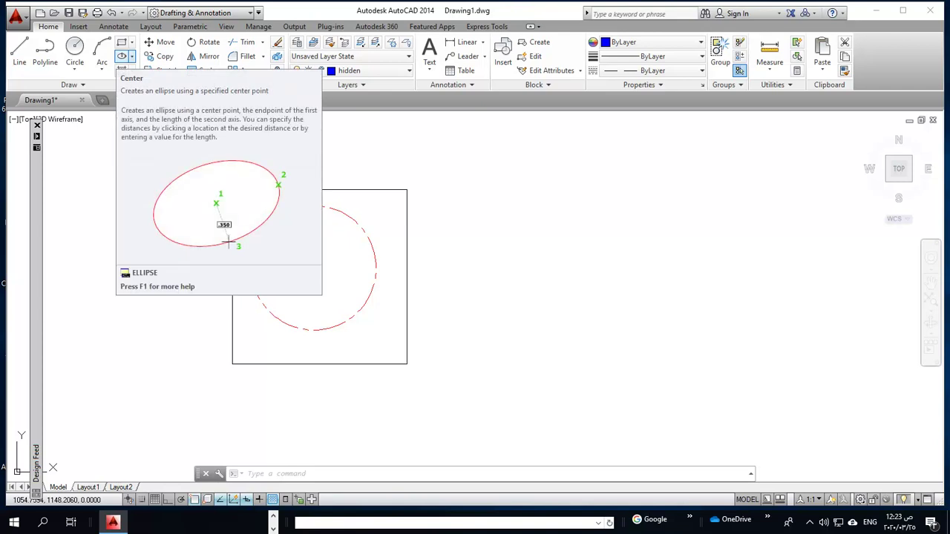
{"action": "left_click", "coordinate": [132, 57]}
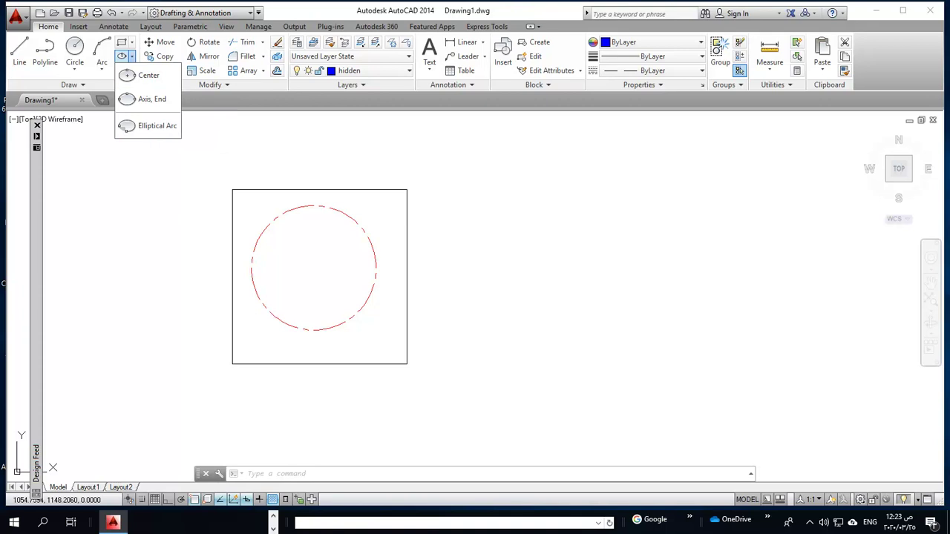
{"action": "left_click", "coordinate": [145, 75]}
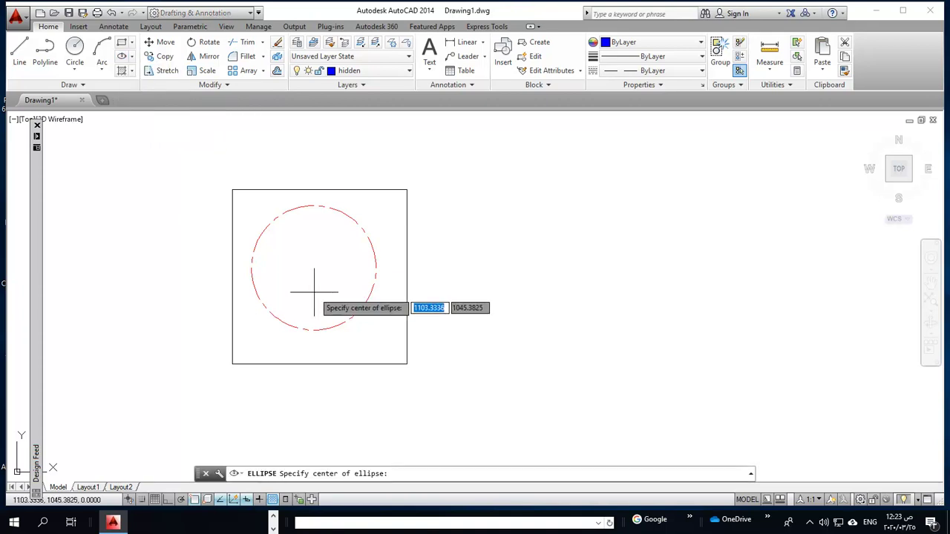
{"action": "left_click", "coordinate": [309, 267]}
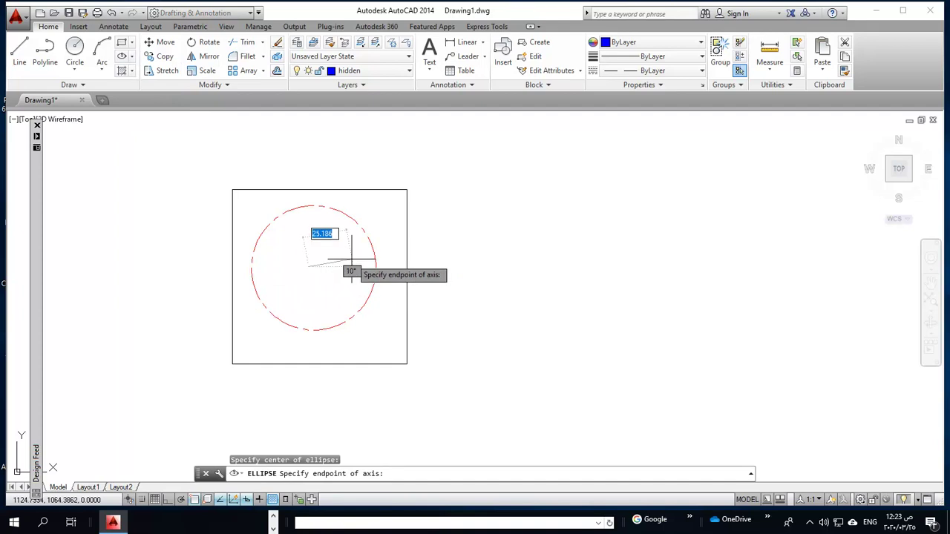
{"action": "left_click", "coordinate": [356, 266]}
{"action": "left_click", "coordinate": [311, 239]}
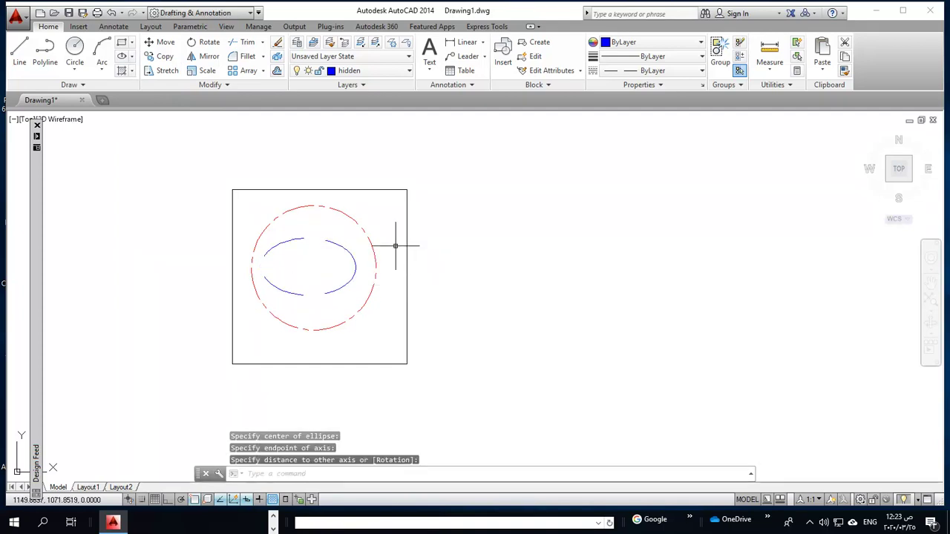
{"action": "scroll", "coordinate": [269, 297], "scroll_direction": "up", "scroll_amount": 2}
{"action": "scroll", "coordinate": [269, 297], "scroll_direction": "up", "scroll_amount": 2}
{"action": "scroll", "coordinate": [269, 295], "scroll_direction": "down", "scroll_amount": 4}
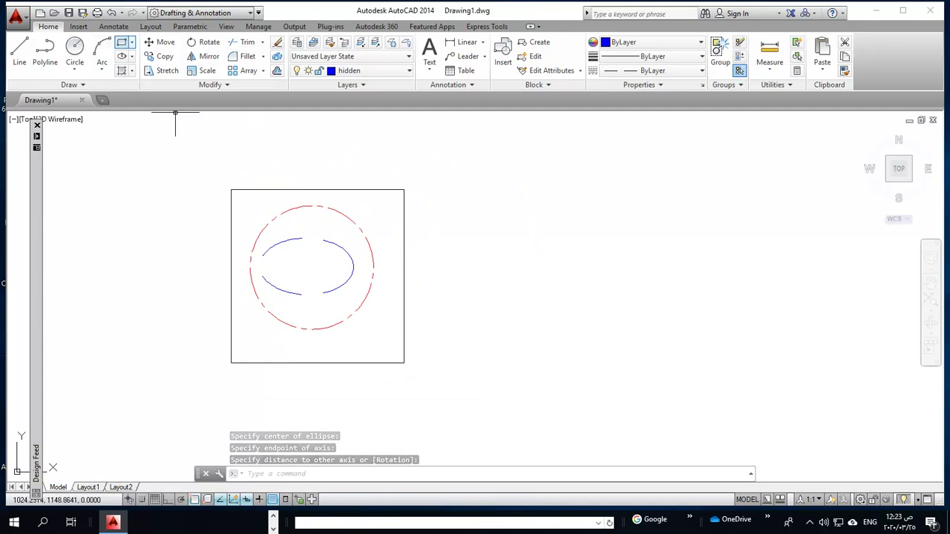
Step: Draw a rectangle from below-left to above-right of the square, framing it
{"action": "left_click", "coordinate": [121, 42]}
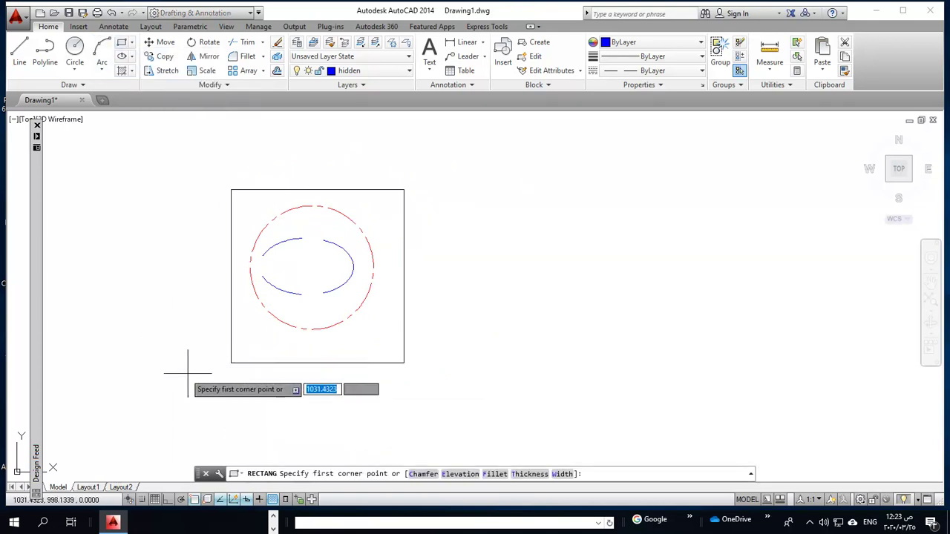
{"action": "left_click", "coordinate": [213, 377]}
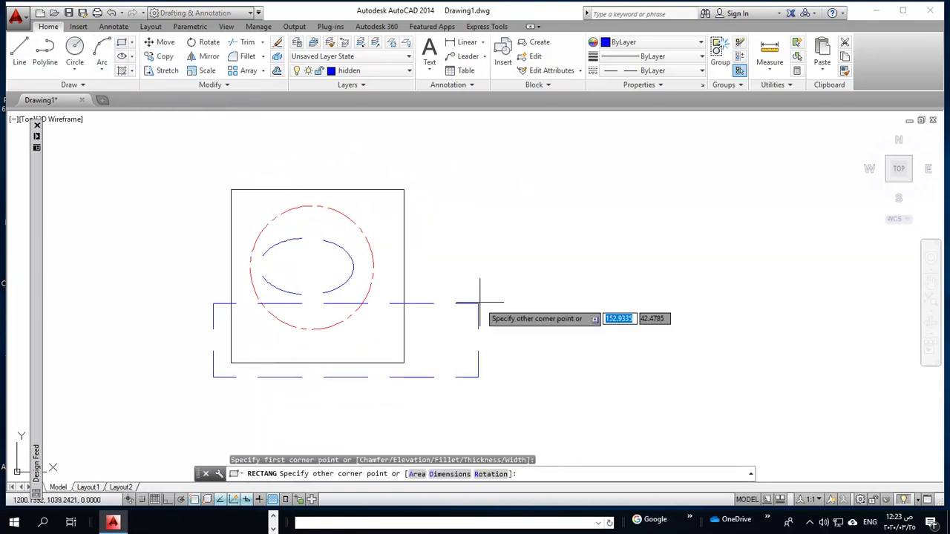
{"action": "left_click", "coordinate": [424, 167]}
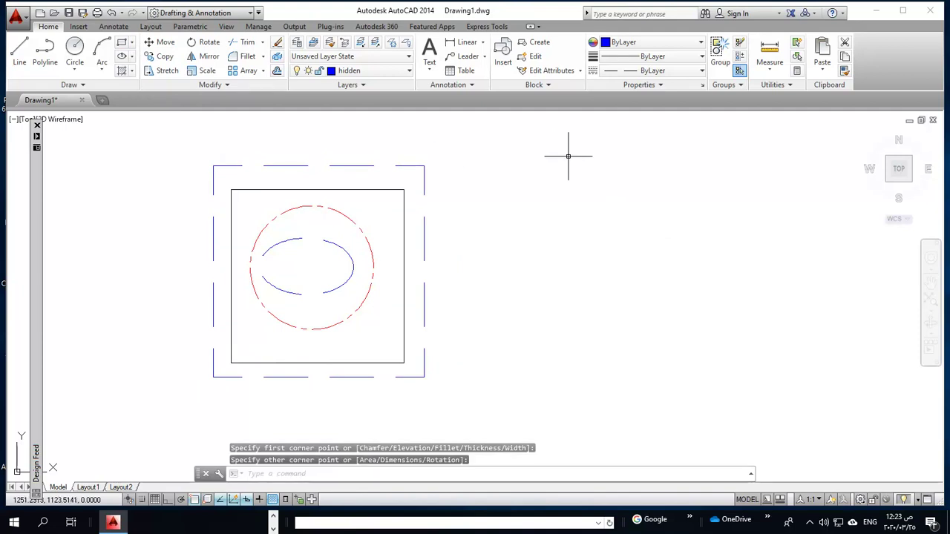
{"action": "scroll", "coordinate": [248, 274], "scroll_direction": "up", "scroll_amount": 2}
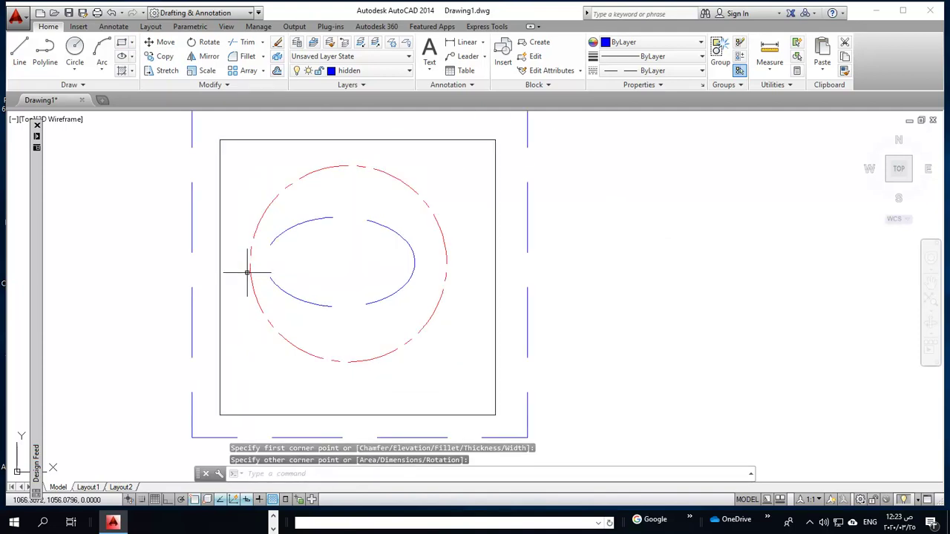
Step: On the Hatch layer, fill the ellipse with ANSI31 hatch at scale 2 and 90° angle
{"action": "left_click", "coordinate": [348, 71]}
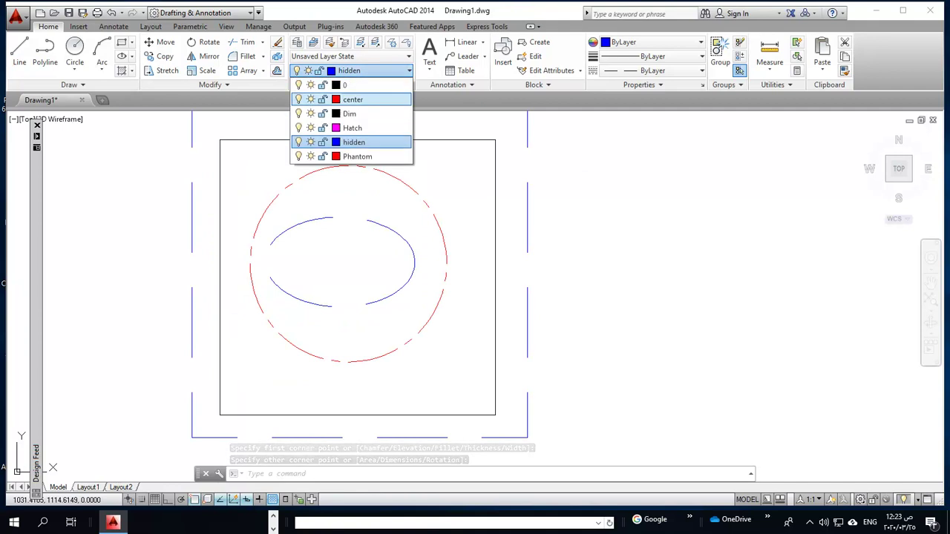
{"action": "left_click", "coordinate": [341, 124]}
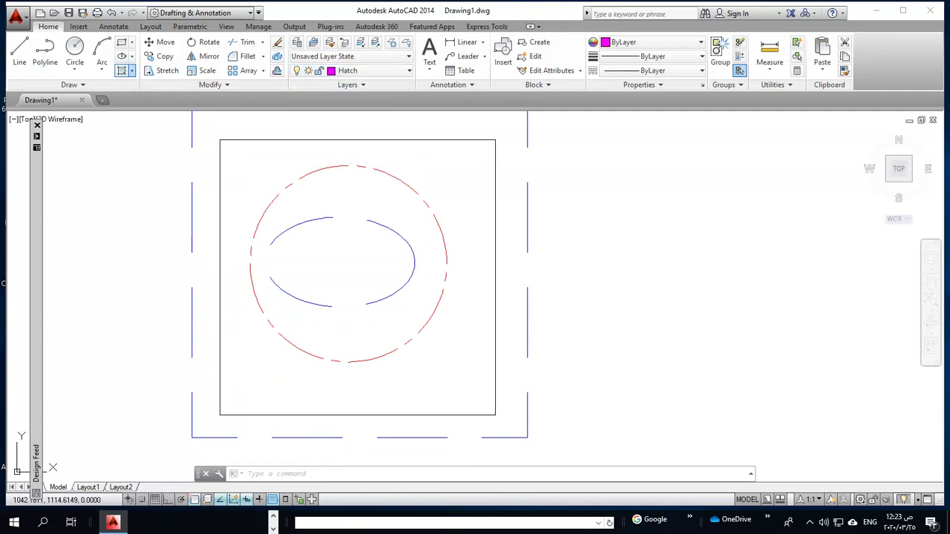
{"action": "left_click", "coordinate": [131, 71]}
{"action": "left_click", "coordinate": [147, 89]}
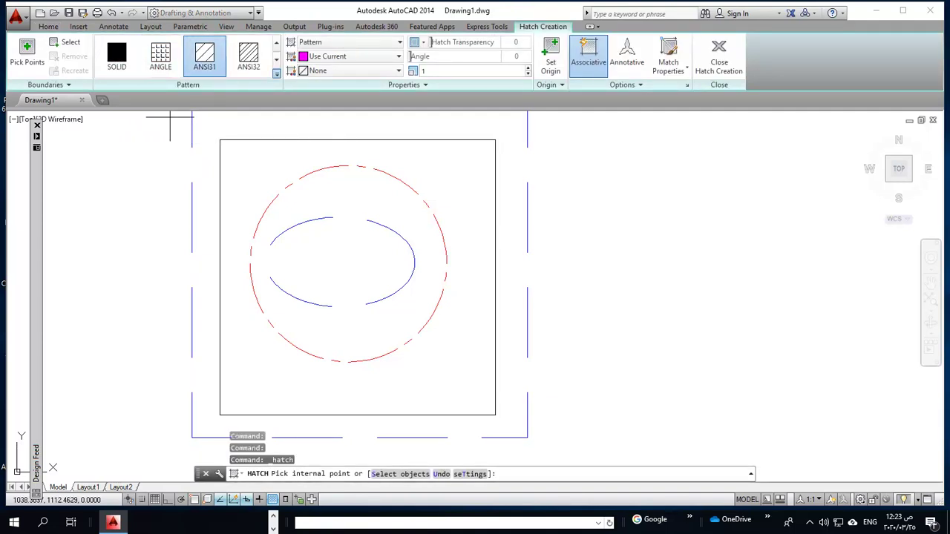
{"action": "left_click", "coordinate": [276, 73]}
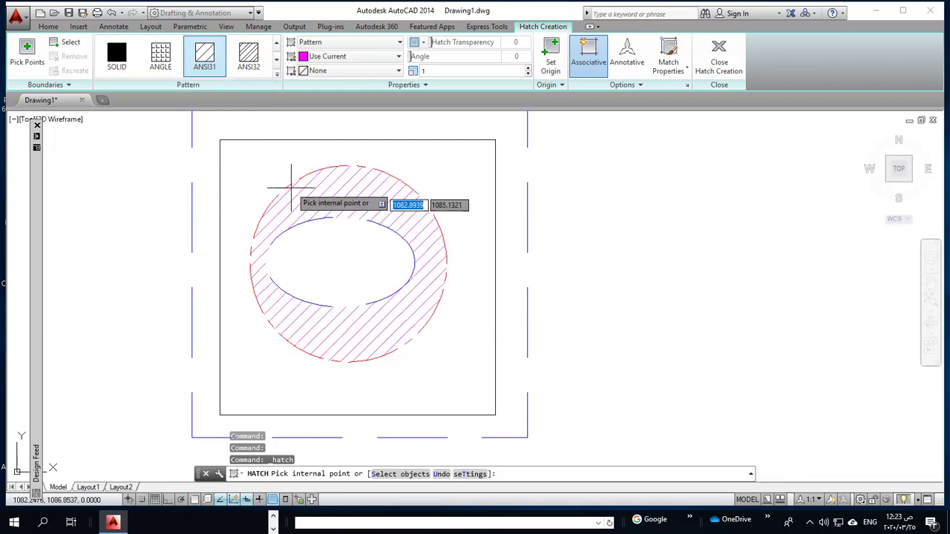
{"action": "left_click", "coordinate": [332, 256]}
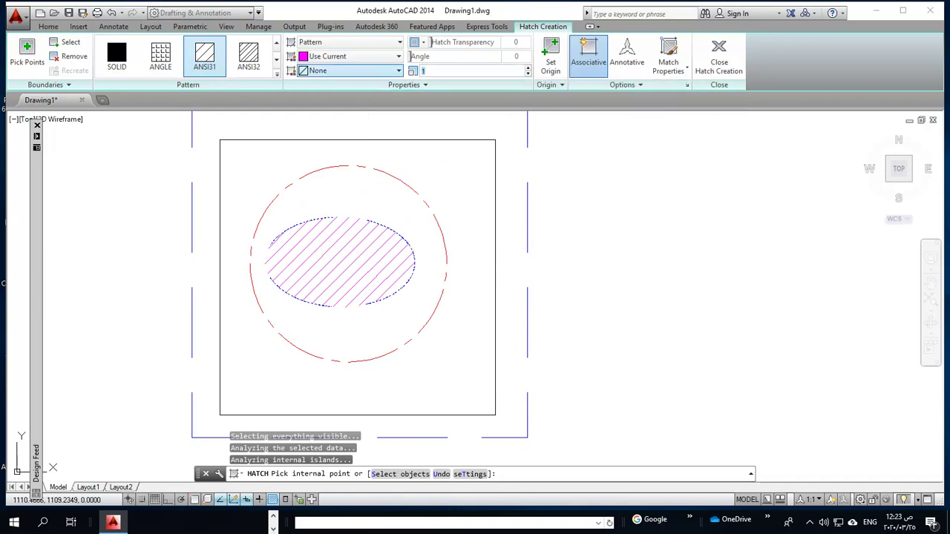
{"action": "left_click", "coordinate": [470, 71]}
{"action": "type", "text": "2"}
{"action": "key", "text": "Return"}
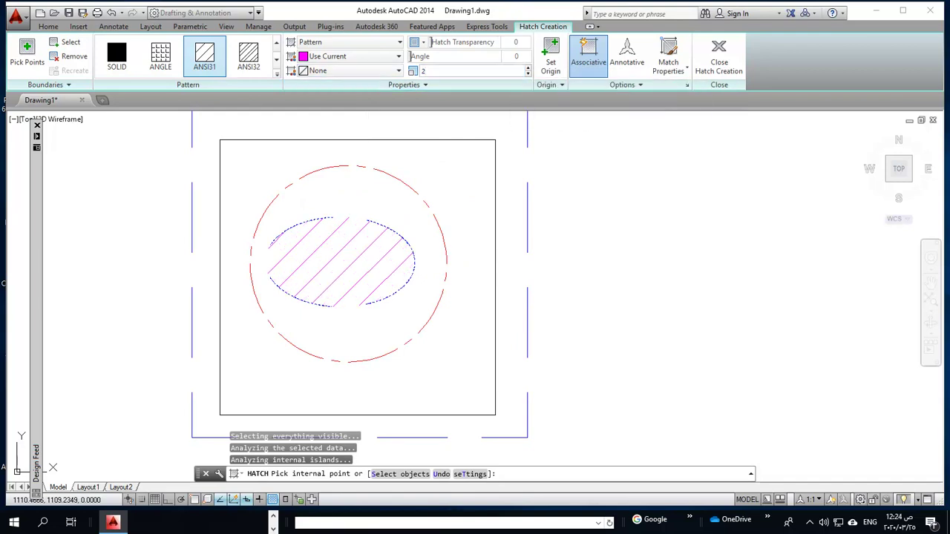
{"action": "left_click", "coordinate": [475, 56]}
{"action": "type", "text": "90"}
{"action": "key", "text": "Return"}
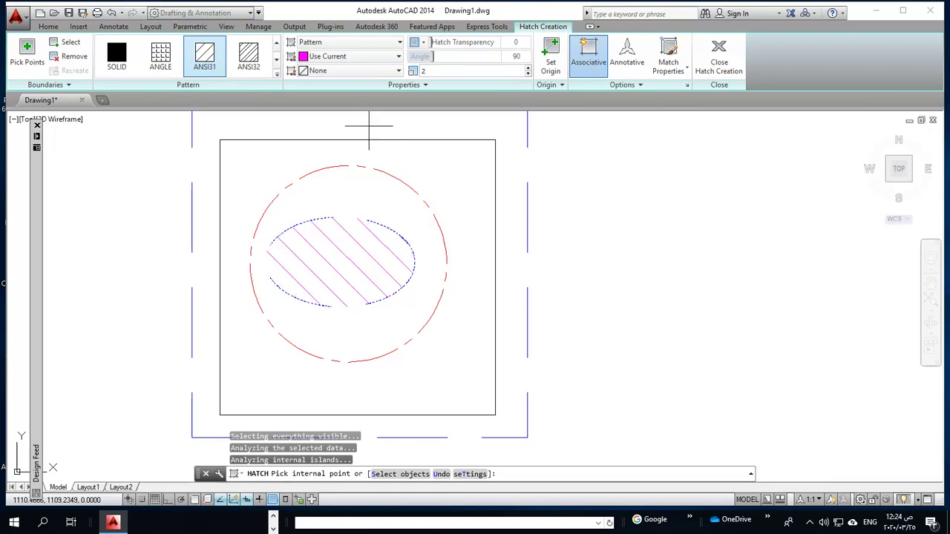
{"action": "key", "text": "Return"}
{"action": "scroll", "coordinate": [501, 301], "scroll_direction": "down", "scroll_amount": 4}
{"action": "scroll", "coordinate": [465, 304], "scroll_direction": "up", "scroll_amount": 2}
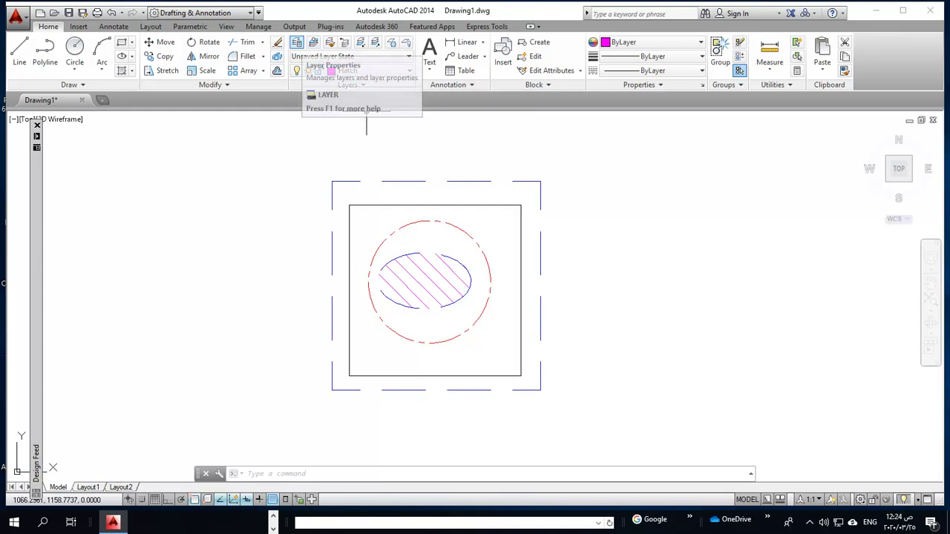
{"action": "left_click", "coordinate": [371, 71]}
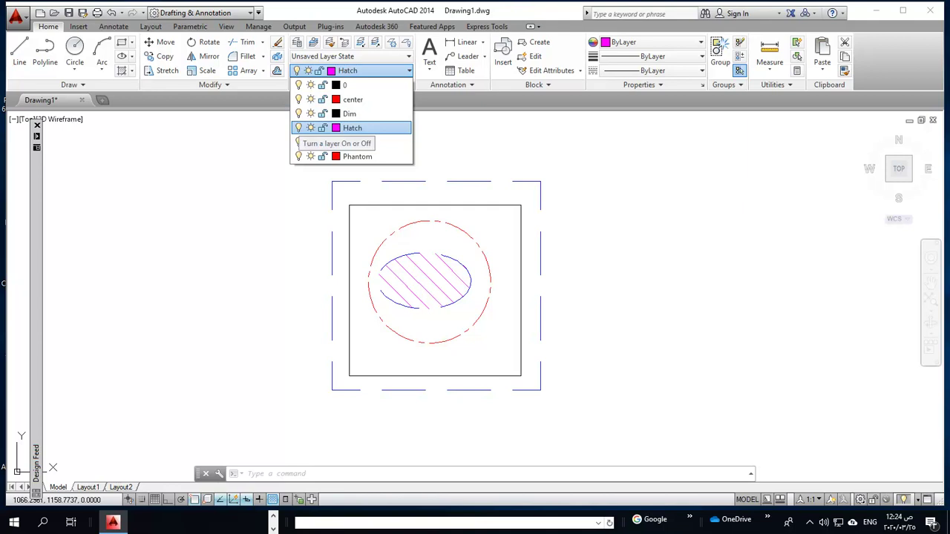
{"action": "left_click", "coordinate": [298, 127]}
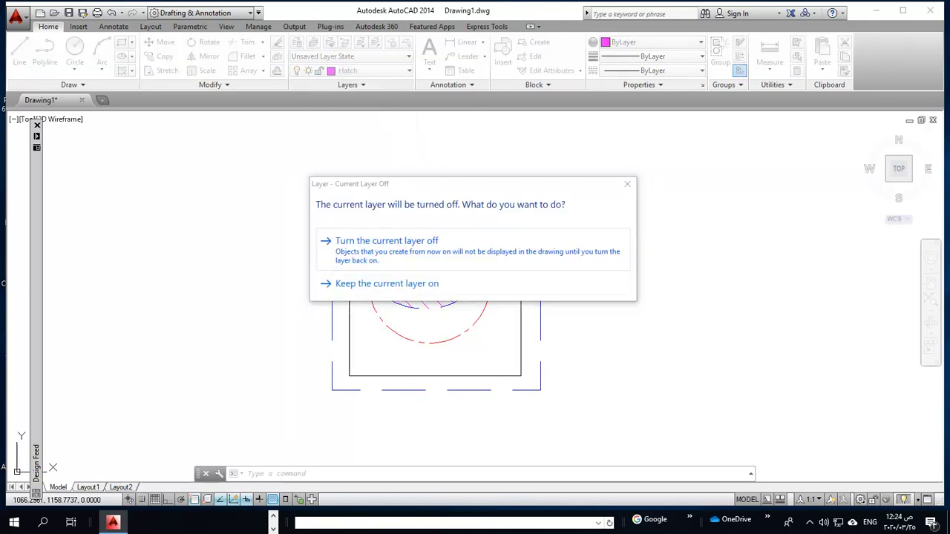
{"action": "left_click", "coordinate": [388, 240]}
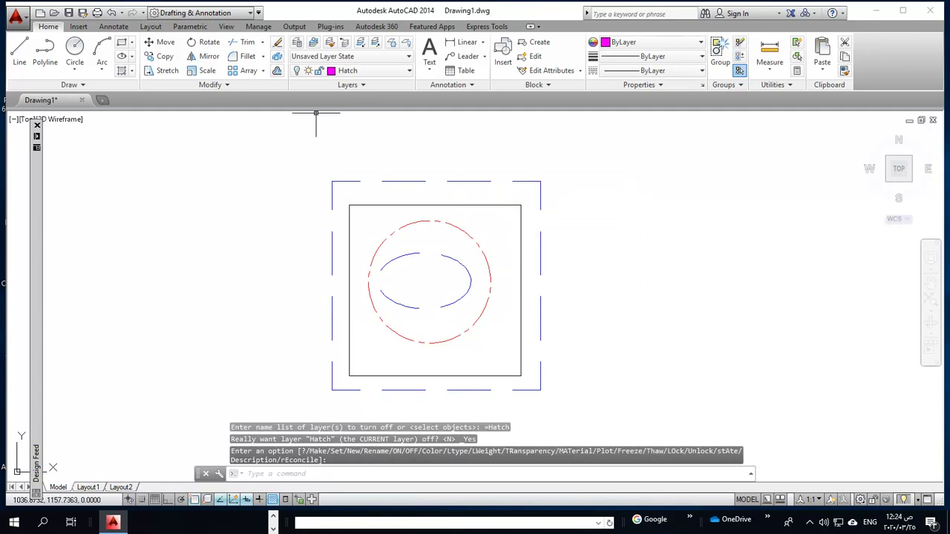
{"action": "left_click", "coordinate": [371, 70]}
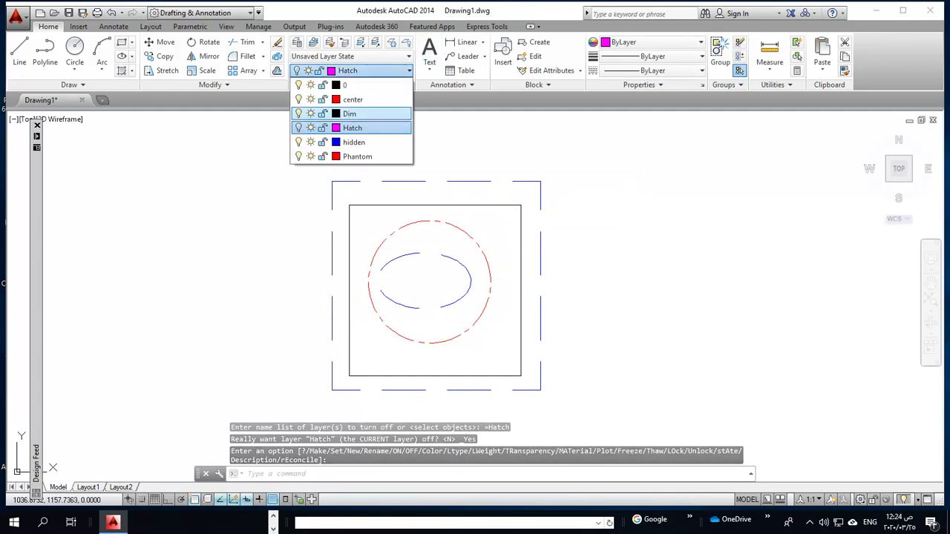
{"action": "left_click", "coordinate": [298, 142]}
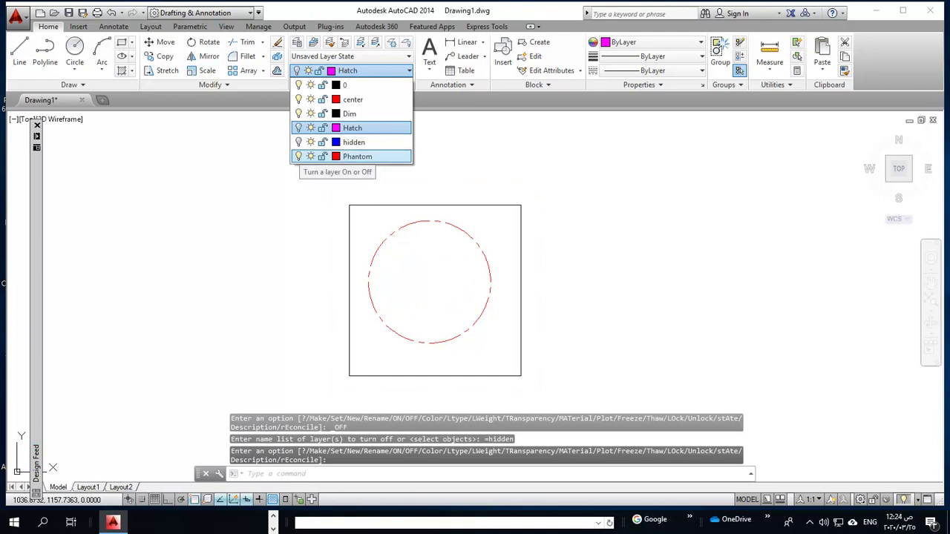
{"action": "left_click", "coordinate": [298, 99]}
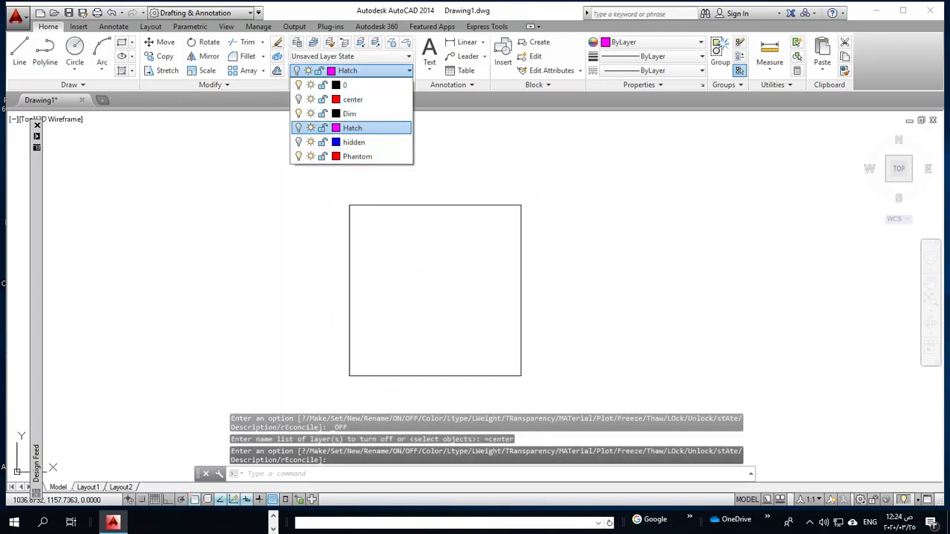
{"action": "left_click", "coordinate": [298, 85]}
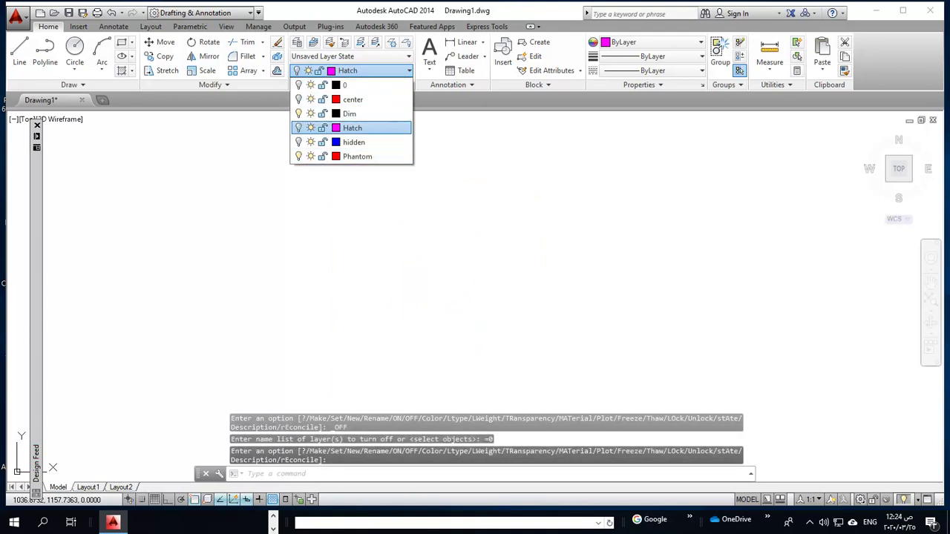
{"action": "left_click", "coordinate": [299, 84]}
{"action": "left_click", "coordinate": [298, 99]}
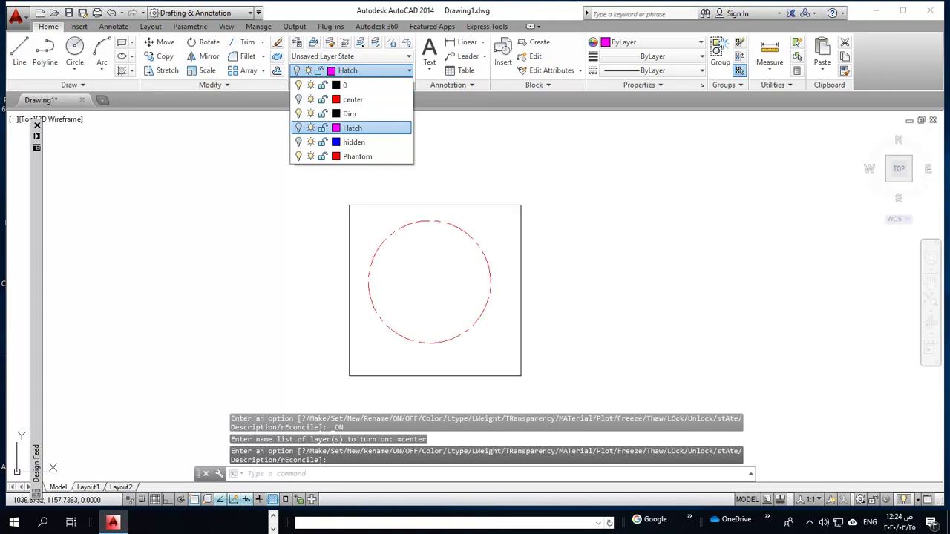
{"action": "left_click", "coordinate": [299, 114]}
{"action": "left_click", "coordinate": [298, 142]}
{"action": "left_click", "coordinate": [298, 128]}
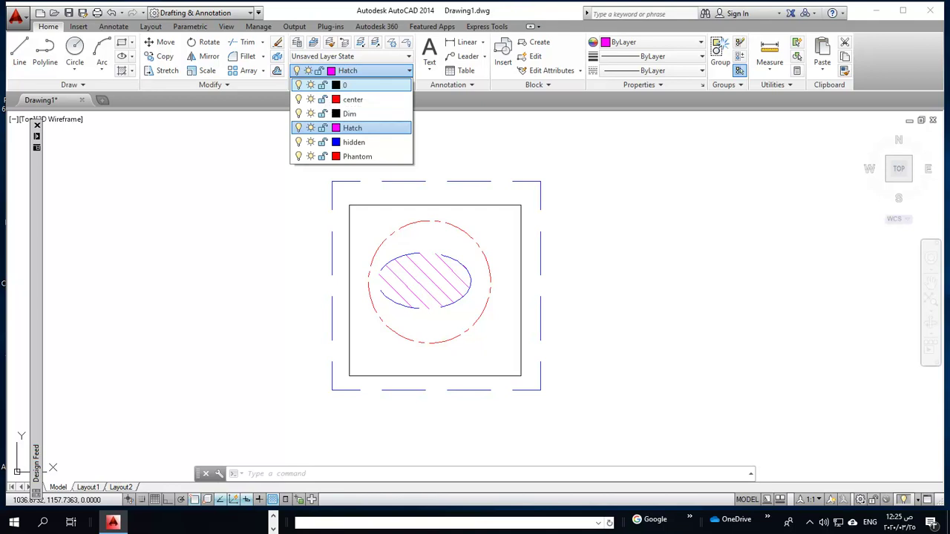
Step: Make layer 0 current, lock it, and confirm the square cannot be erased
{"action": "left_click", "coordinate": [345, 84]}
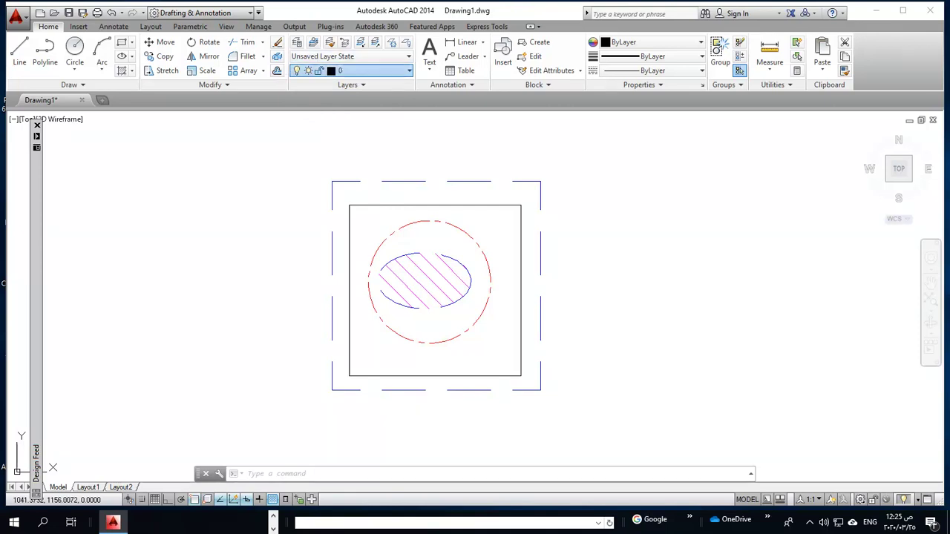
{"action": "left_click", "coordinate": [356, 70]}
{"action": "left_click", "coordinate": [322, 85]}
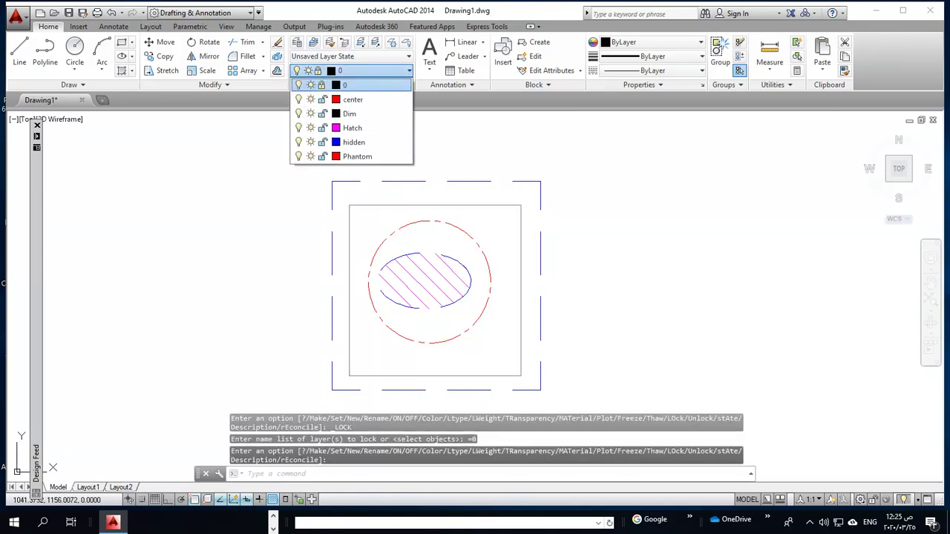
{"action": "left_click", "coordinate": [396, 213]}
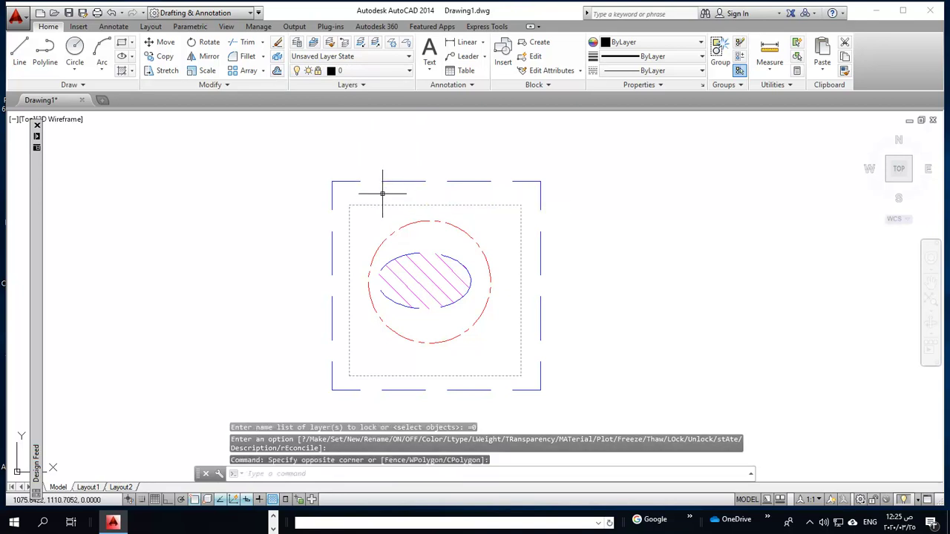
{"action": "key", "text": "Delete"}
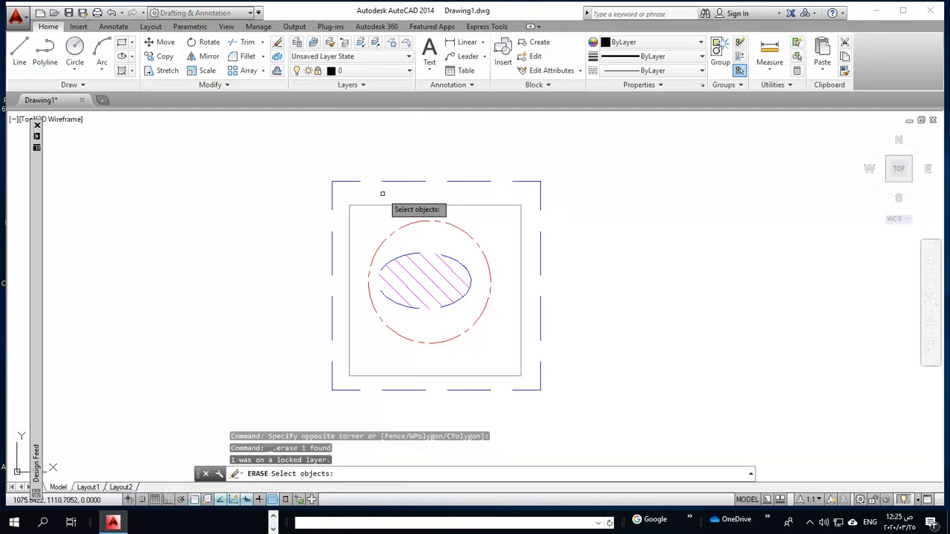
{"action": "key", "text": "Escape"}
Step: Unlock layer 0, erase the square, then undo the erase
{"action": "left_click", "coordinate": [356, 70]}
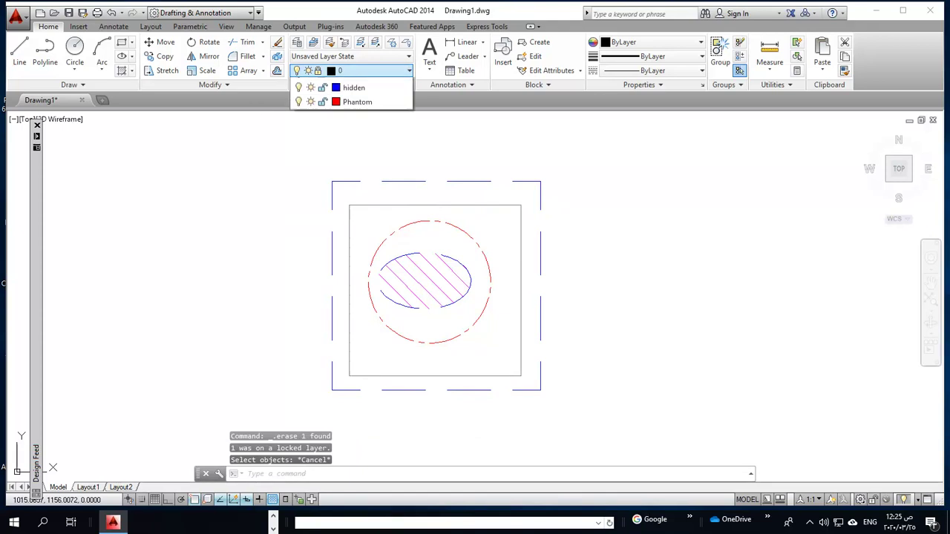
{"action": "left_click", "coordinate": [322, 85]}
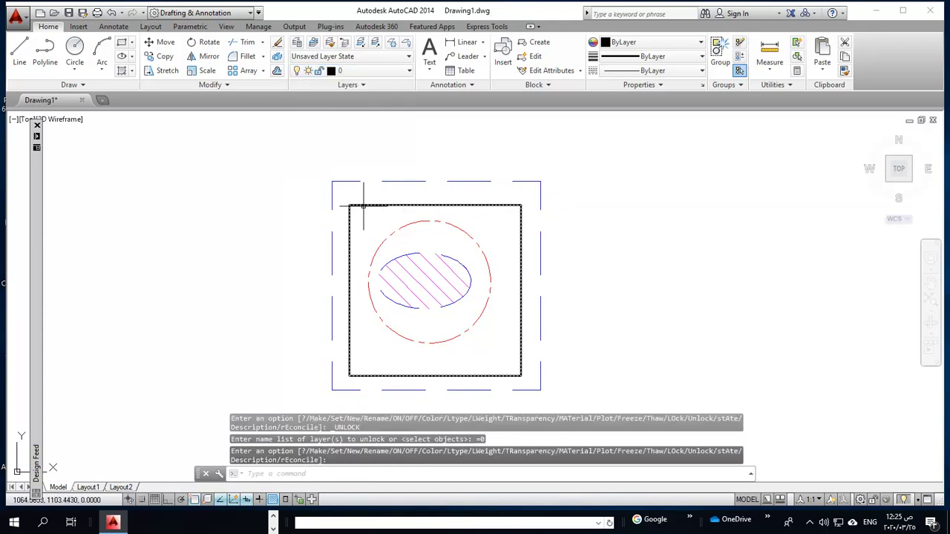
{"action": "left_click", "coordinate": [394, 210]}
{"action": "left_click", "coordinate": [357, 191]}
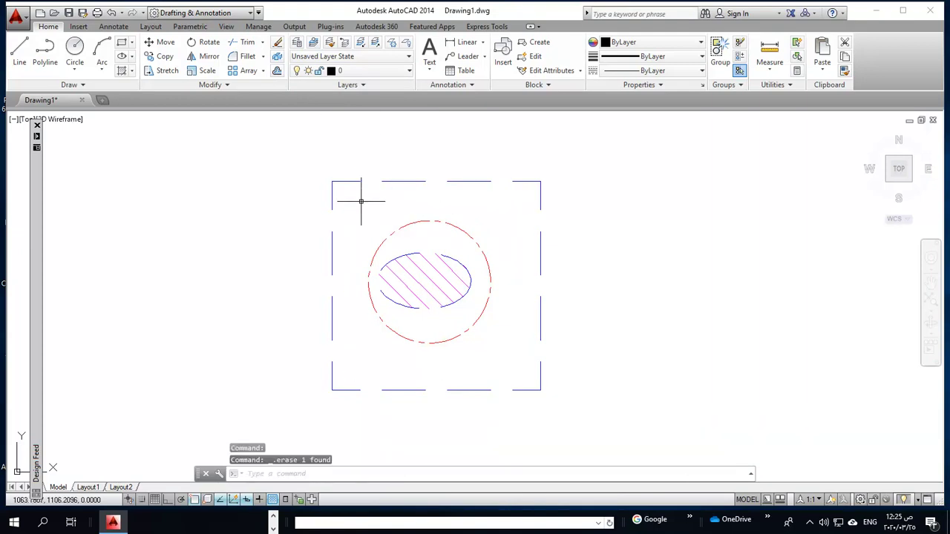
{"action": "key", "text": "ctrl+z"}
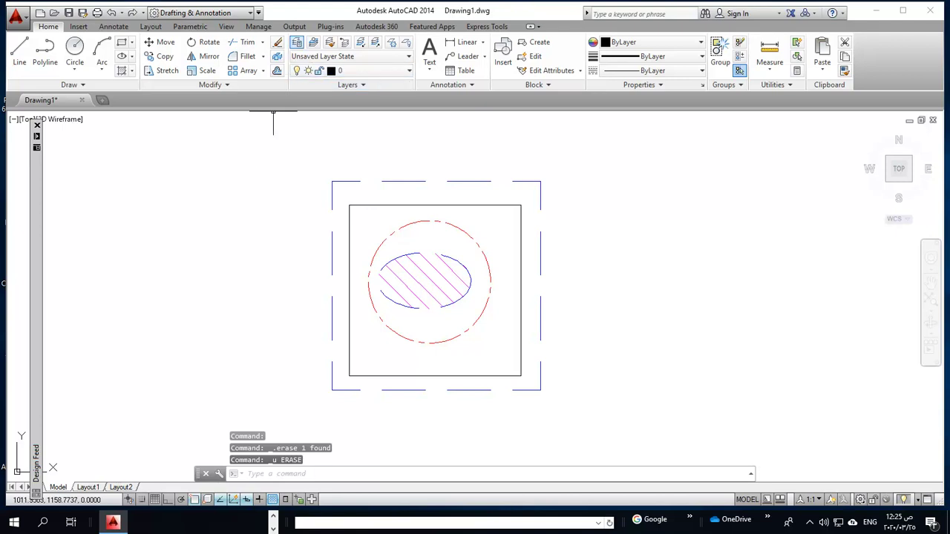
{"action": "left_click", "coordinate": [296, 43]}
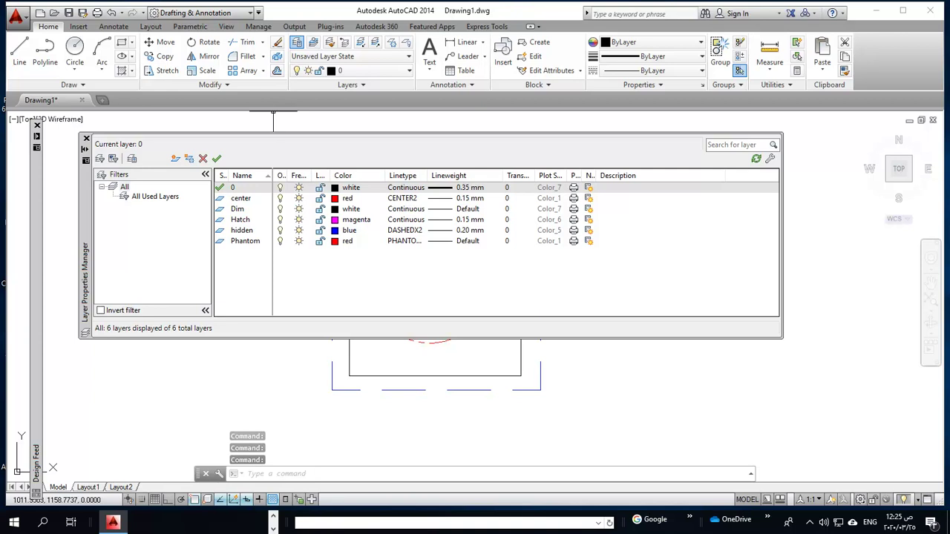
{"action": "left_click", "coordinate": [245, 187]}
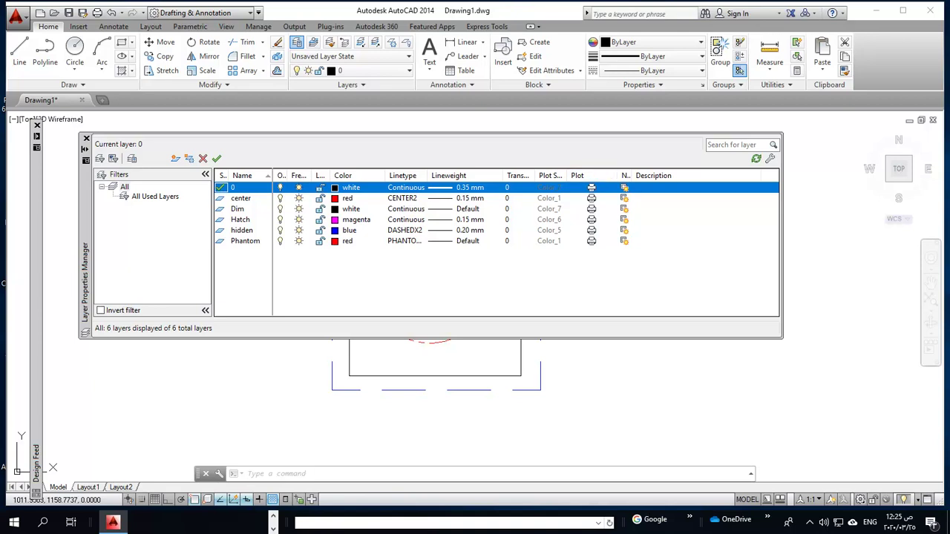
{"action": "double_click", "coordinate": [591, 198]}
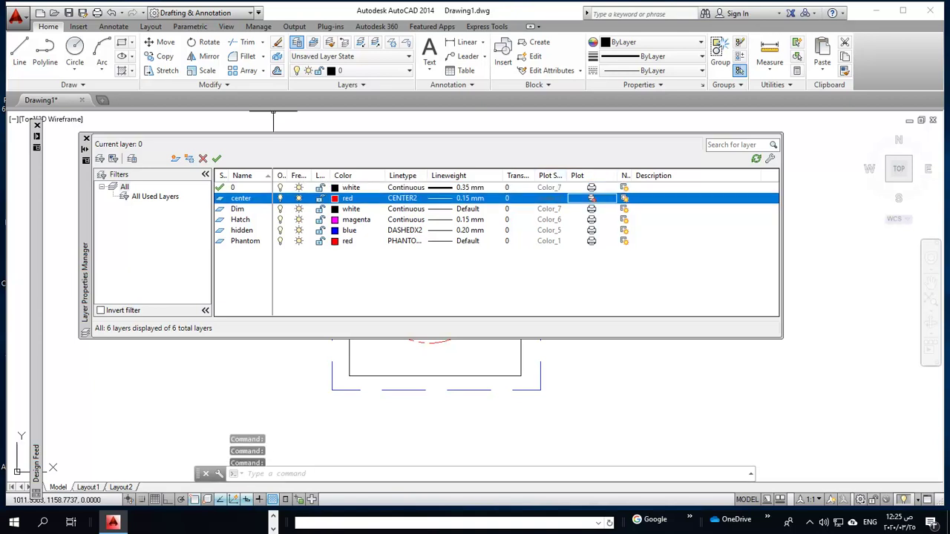
{"action": "left_click", "coordinate": [591, 198]}
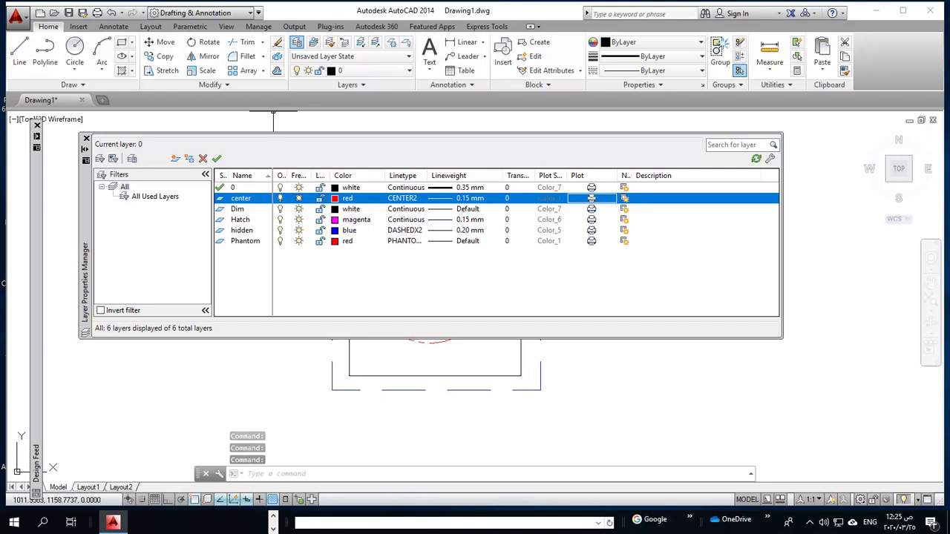
{"action": "left_click", "coordinate": [592, 230]}
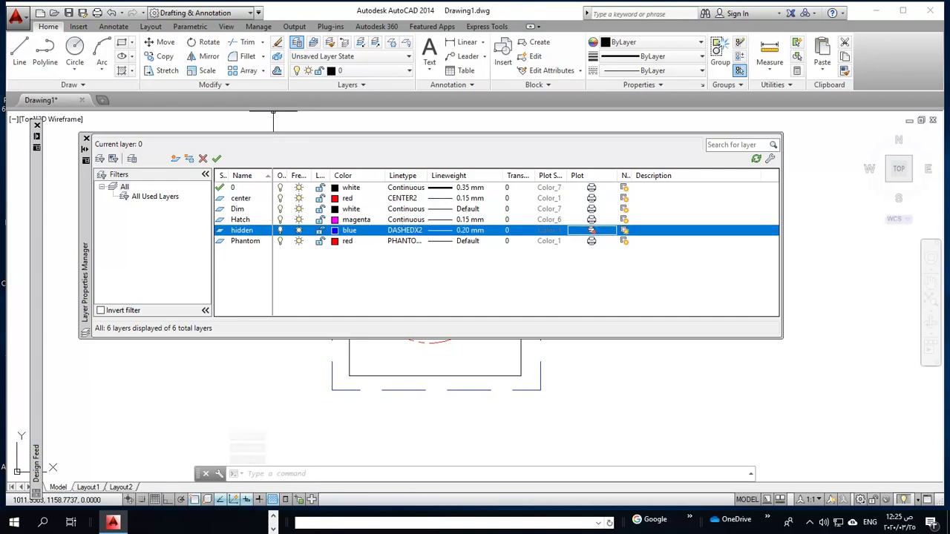
{"action": "left_click", "coordinate": [591, 230]}
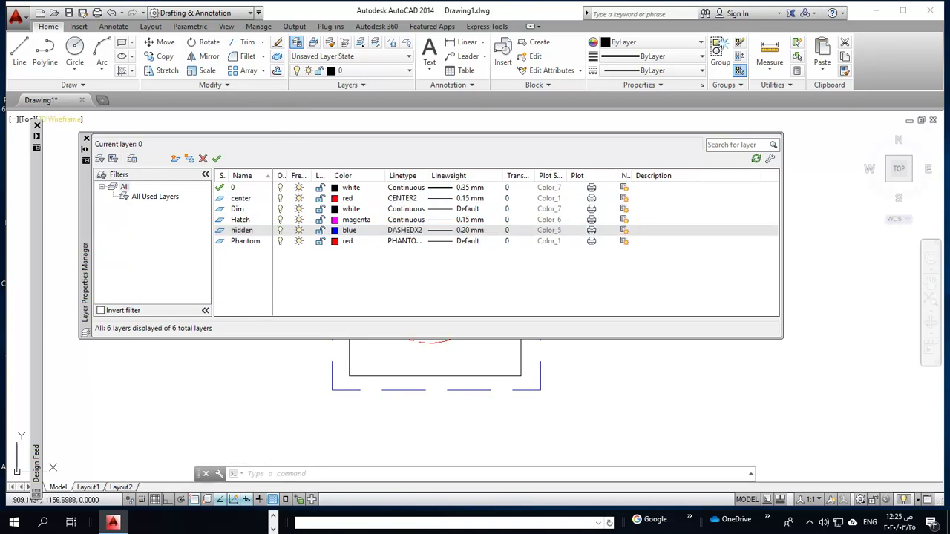
{"action": "left_click", "coordinate": [86, 138]}
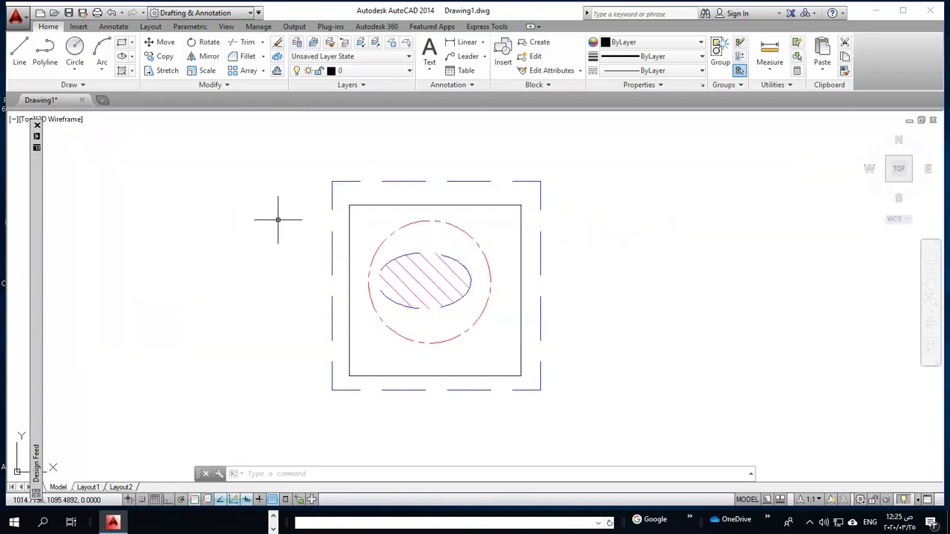